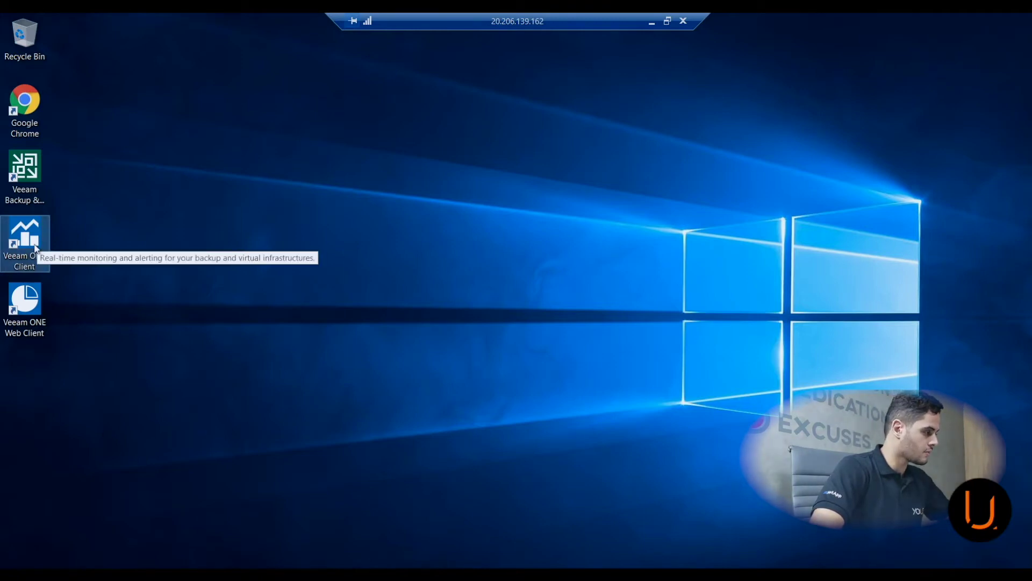
Open Veeam ONE Client and inspect the Host CPU time per dispatch alarm details for Virtual Infrastructure
click(33, 312)
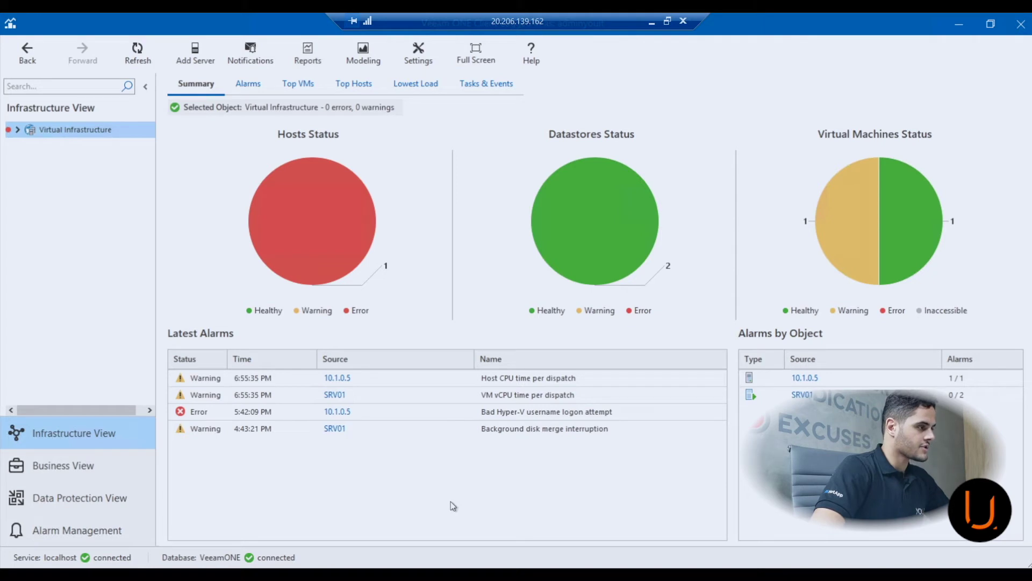
click(241, 85)
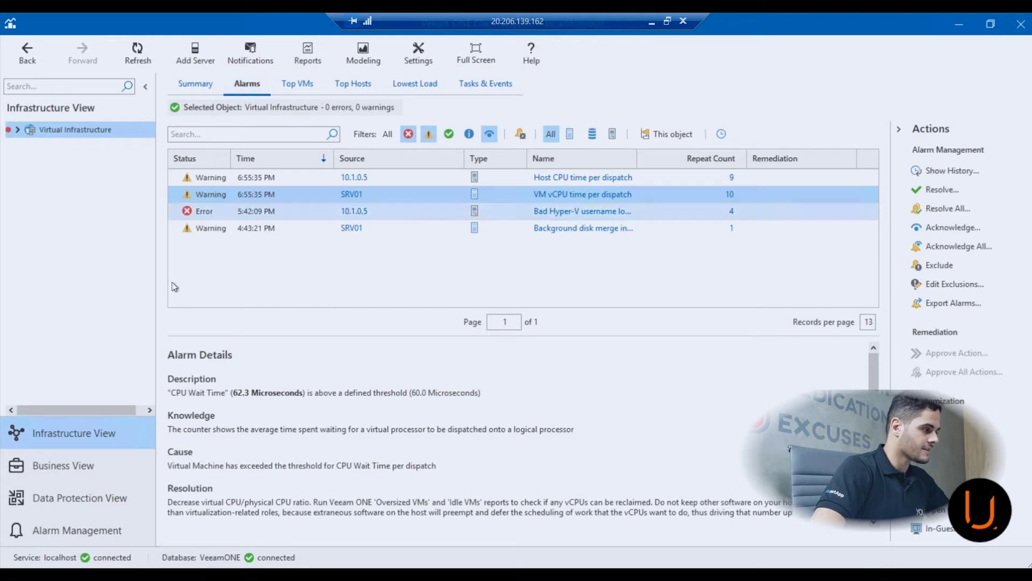
click(398, 179)
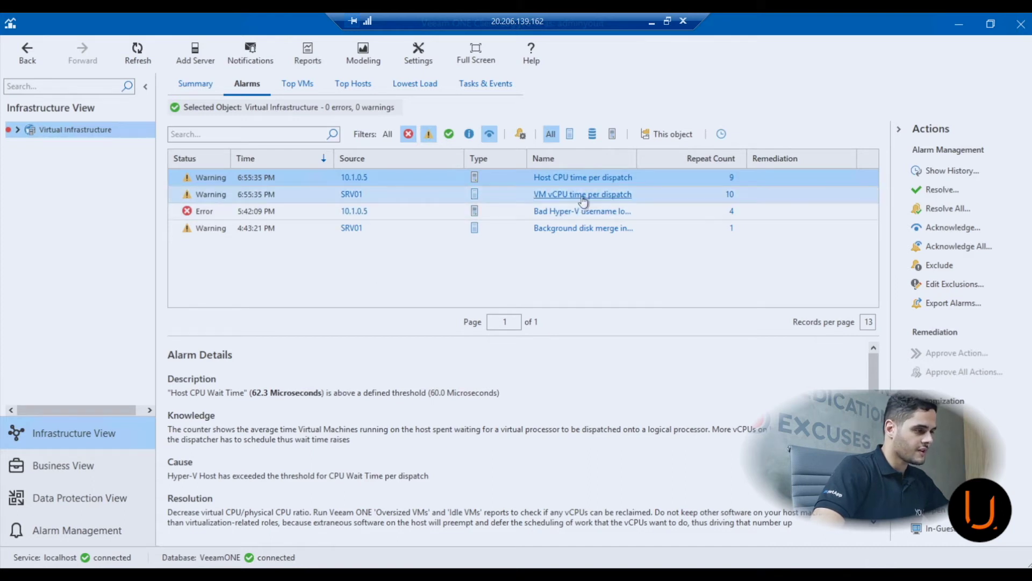
Review the Virtual Infrastructure's top VMs, top hosts, and tasks and events
click(297, 86)
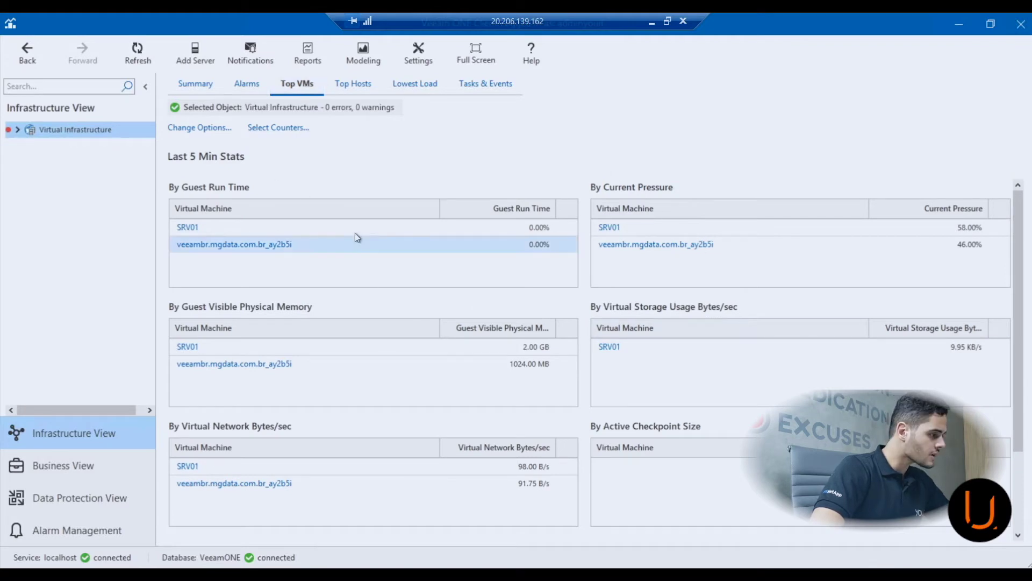
scroll(397, 260, down, 2)
scroll(414, 317, up, 2)
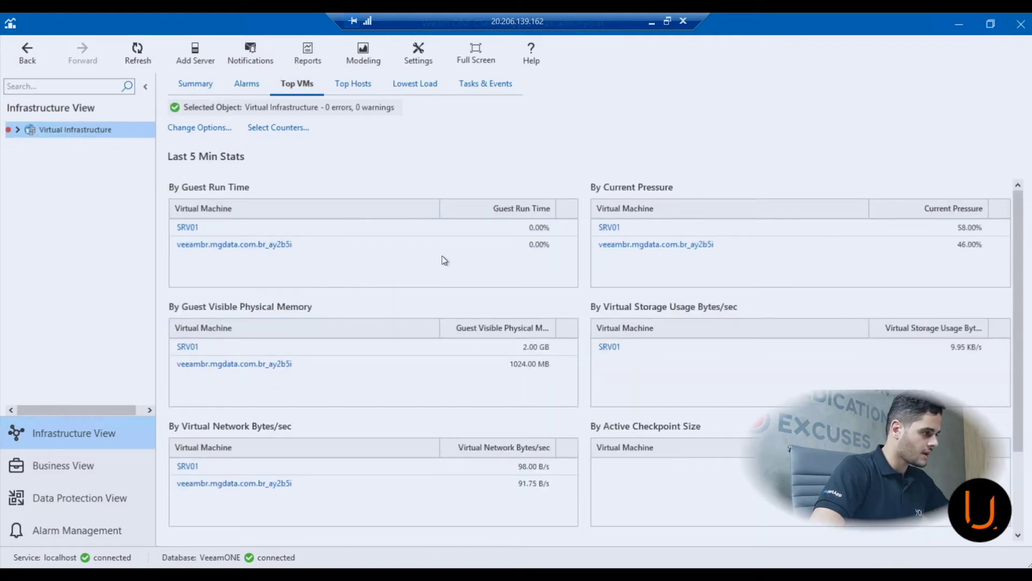
scroll(425, 317, down, 2)
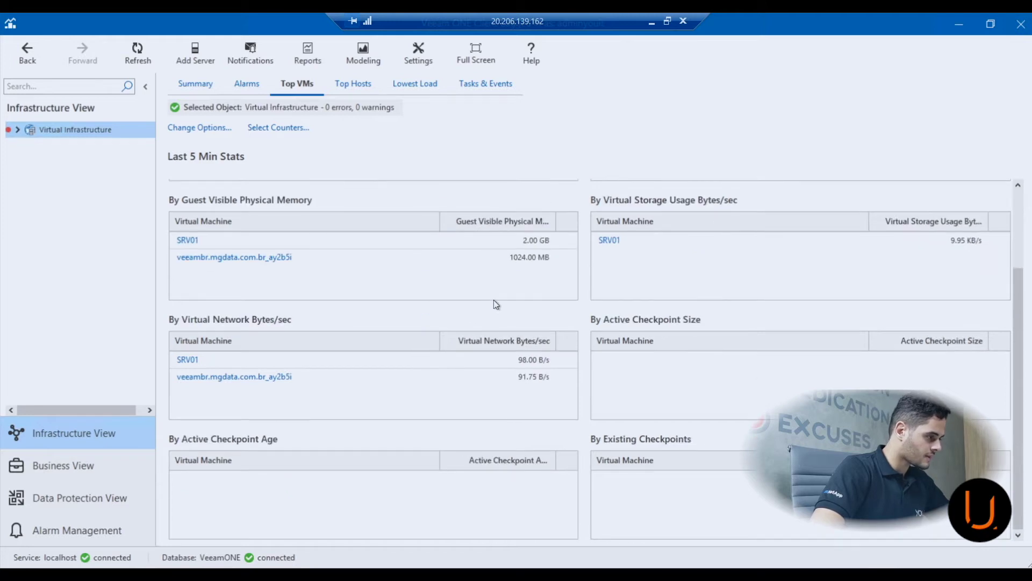
scroll(478, 314, up, 1)
click(352, 84)
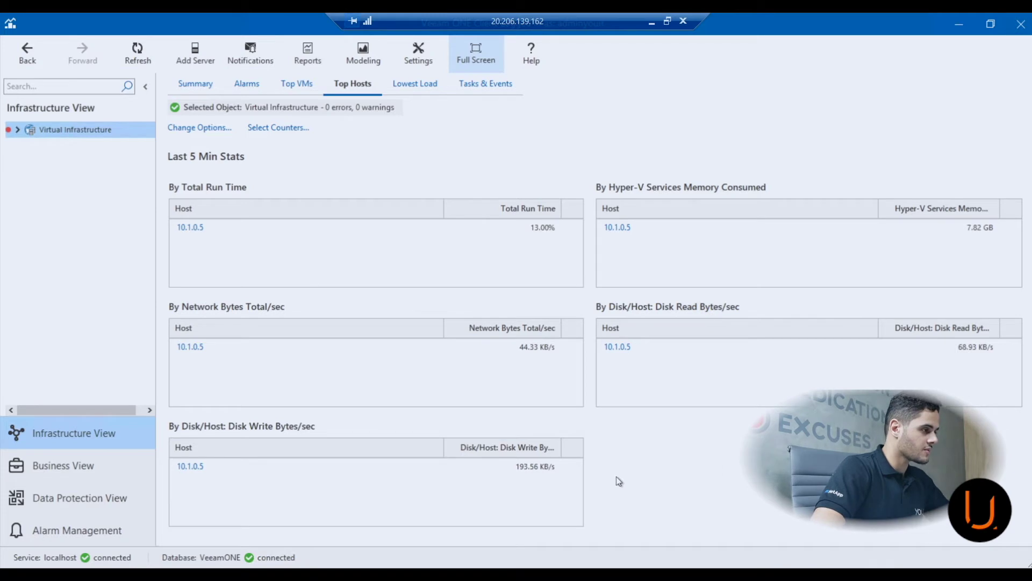
click(473, 92)
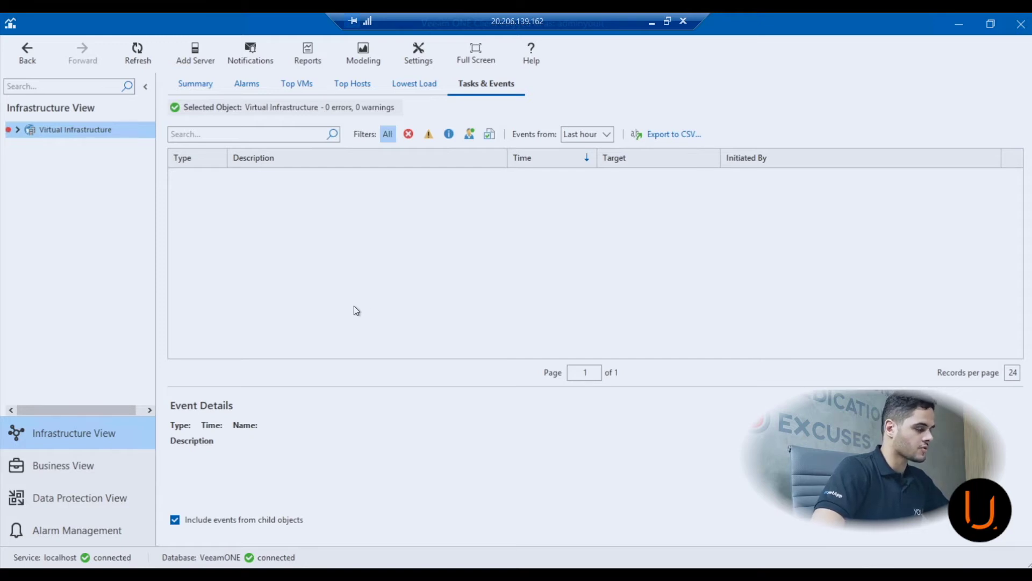
Expand the Virtual Infrastructure tree and show the summary of SRV01 under host 10.1.0.5
click(16, 131)
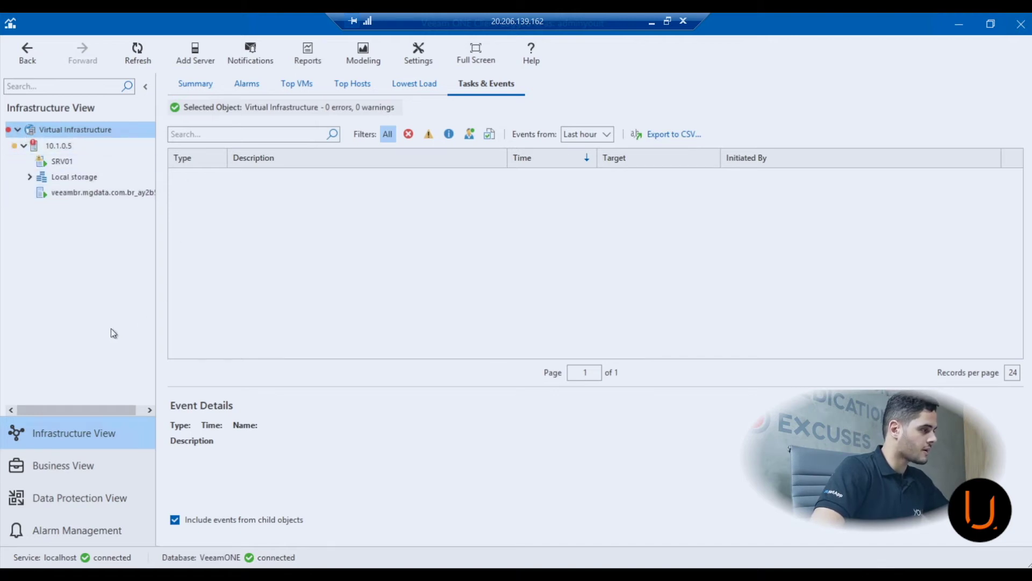
click(84, 151)
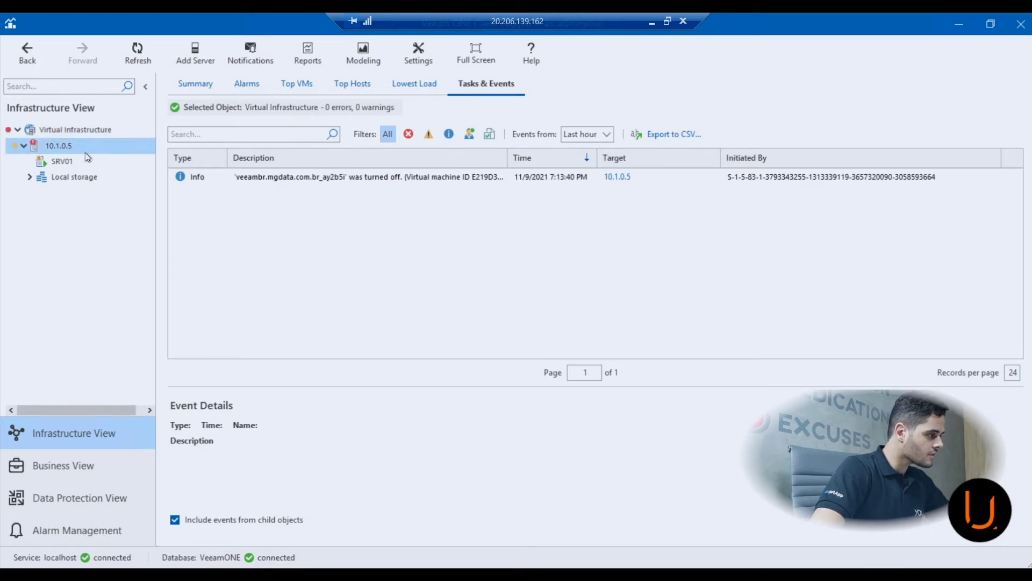
click(54, 161)
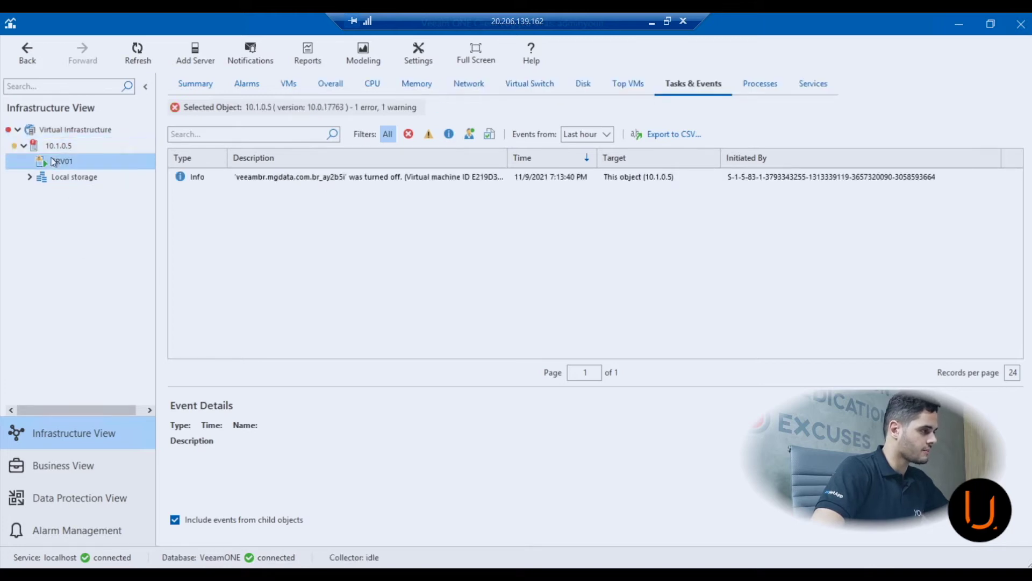
click(193, 83)
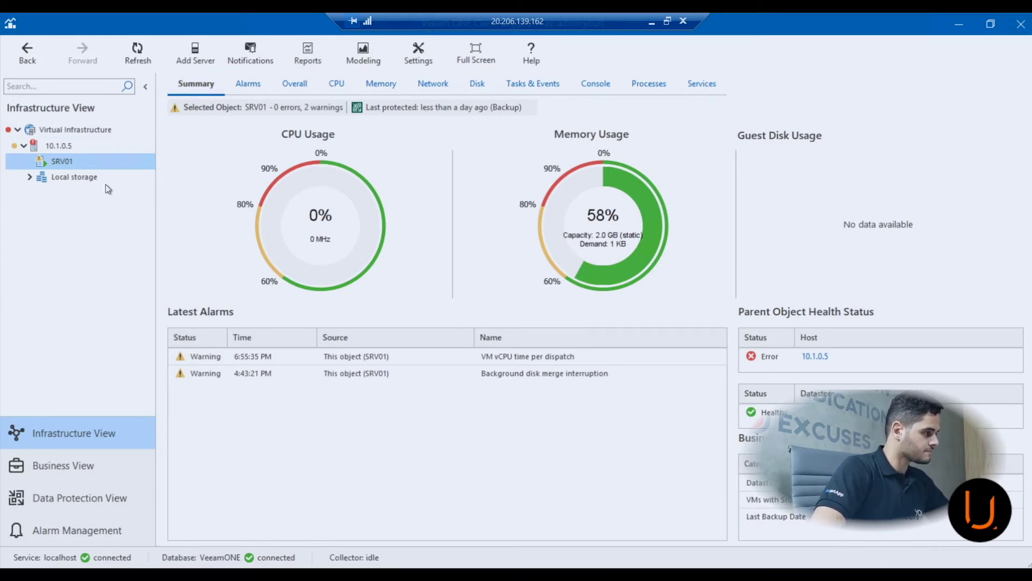
Look over the maintenance mode and remote management options available for the SRV01 virtual machine
right_click(75, 168)
key(Escape)
right_click(55, 166)
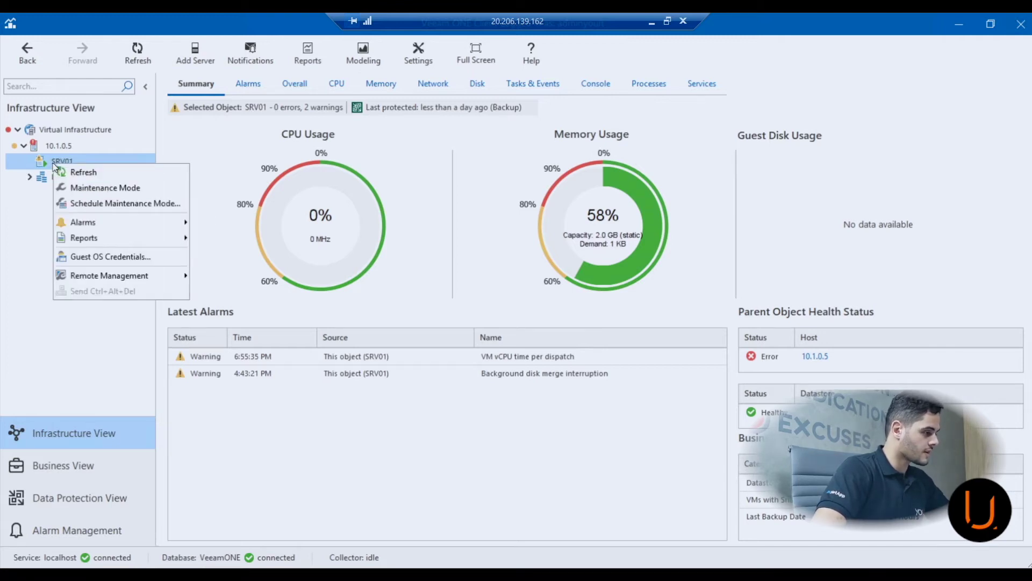
mouse_move(113, 276)
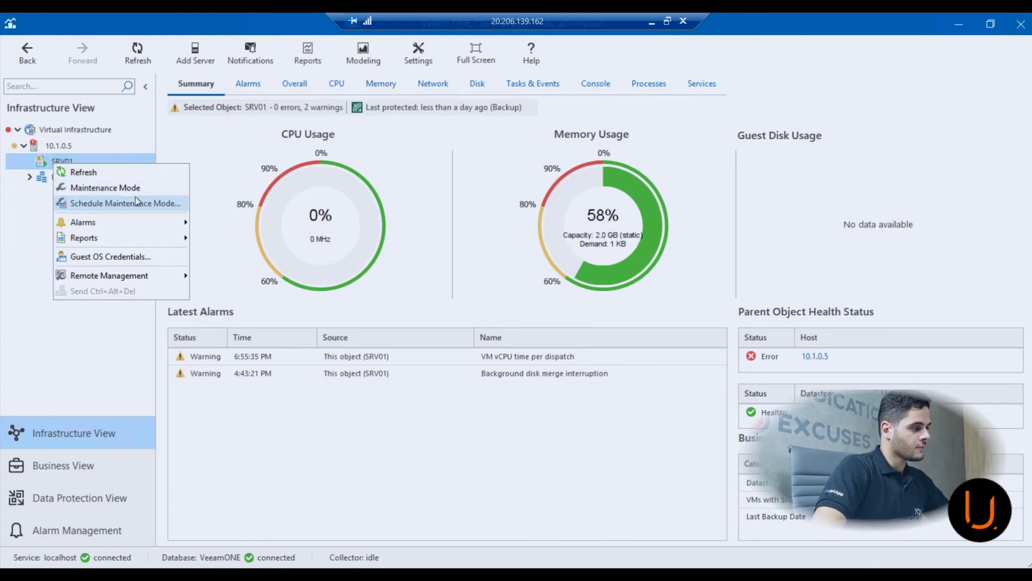
click(119, 189)
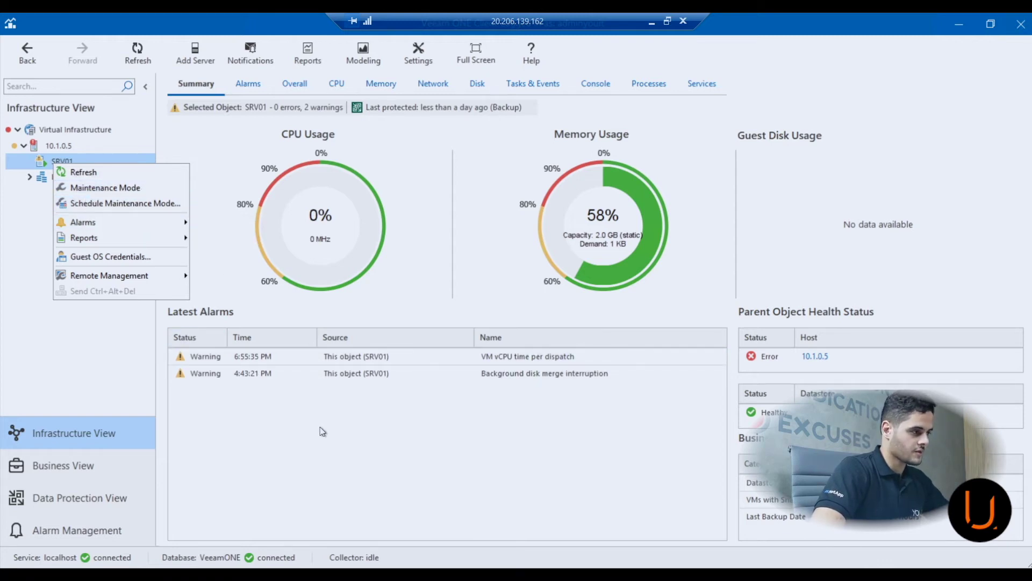
Examine SRV01's VM vCPU time per dispatch alarm, its overall, CPU, memory, network and disk charts, and its tasks and events
double_click(344, 356)
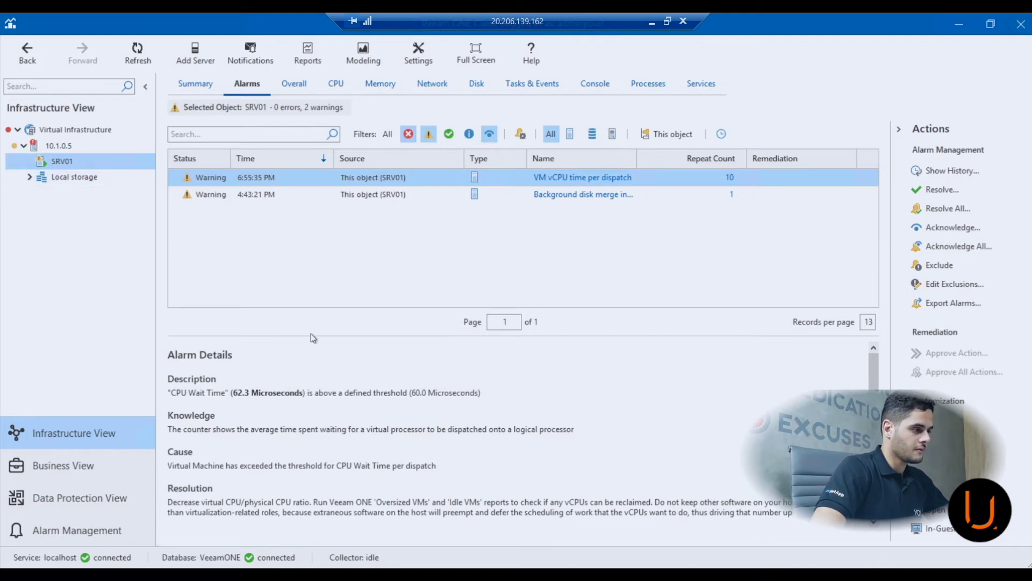
click(294, 83)
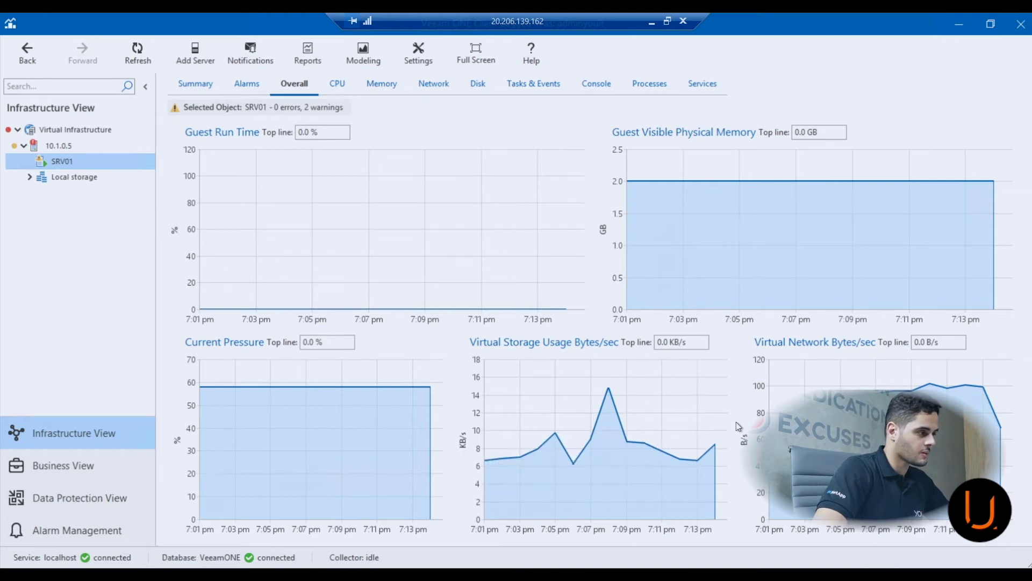
click(340, 83)
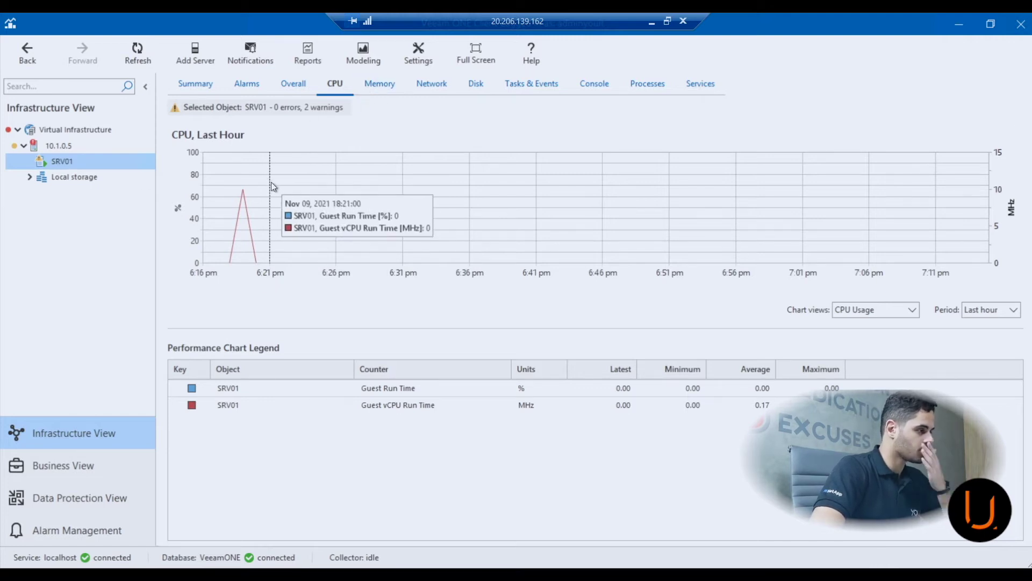
click(382, 85)
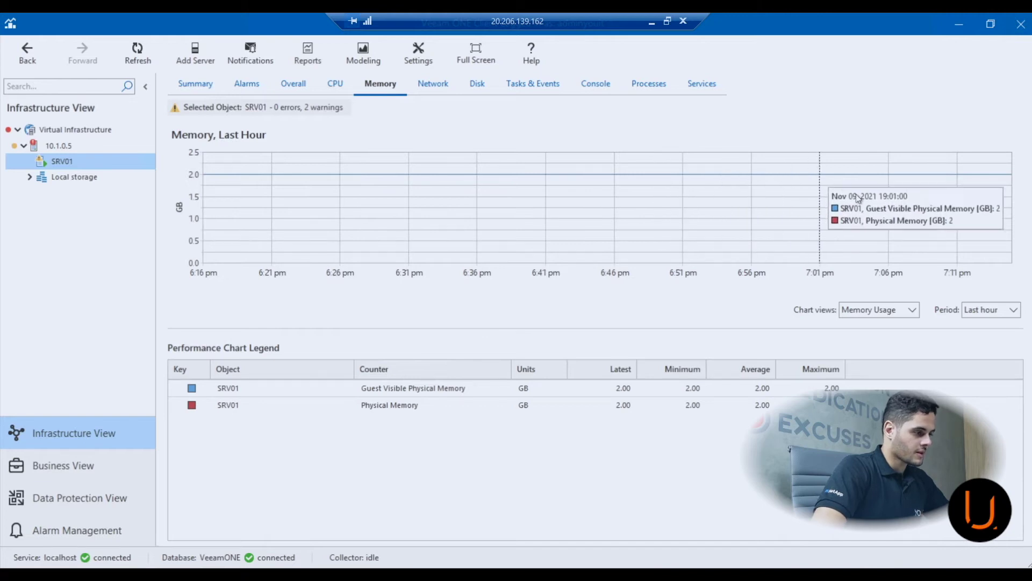
click(427, 88)
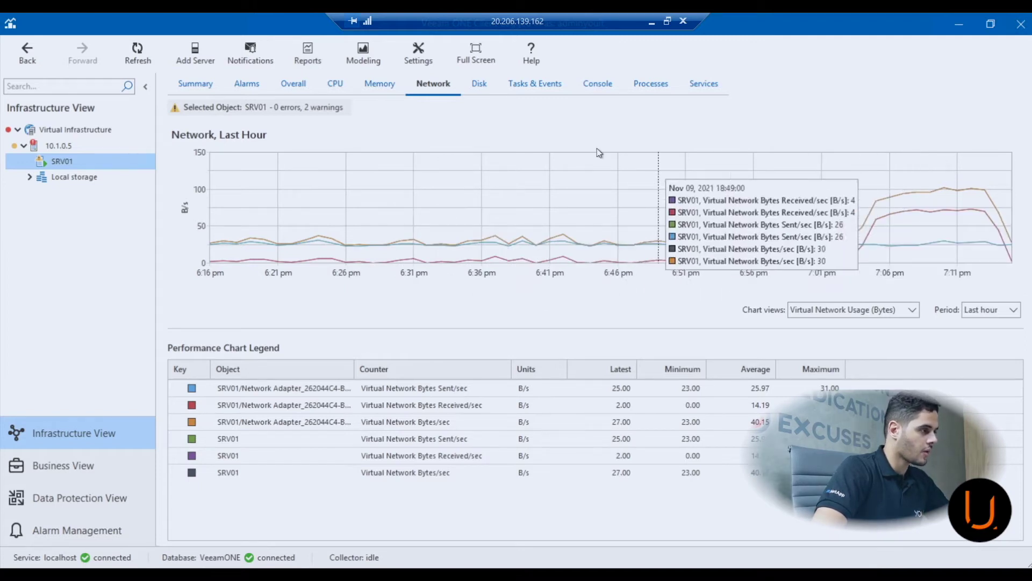
click(481, 88)
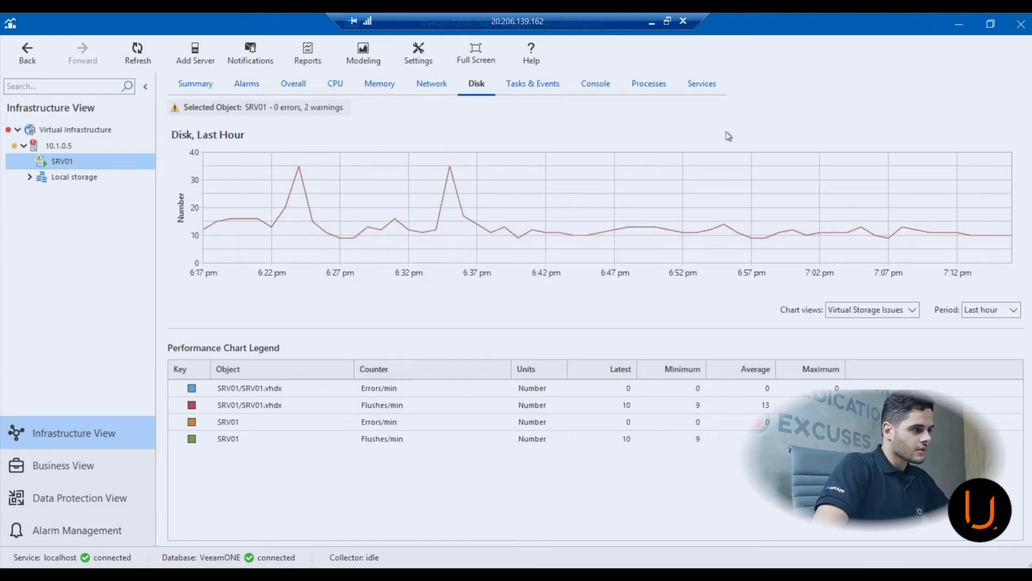
click(534, 85)
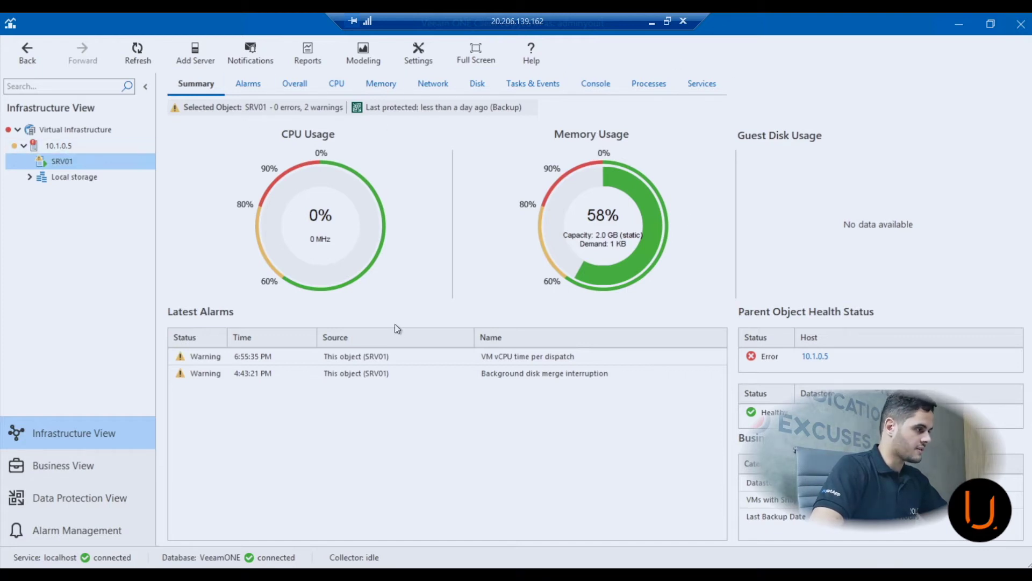
Compare the summary of host 10.1.0.5 with the summary of the SRV01 virtual machine
click(444, 358)
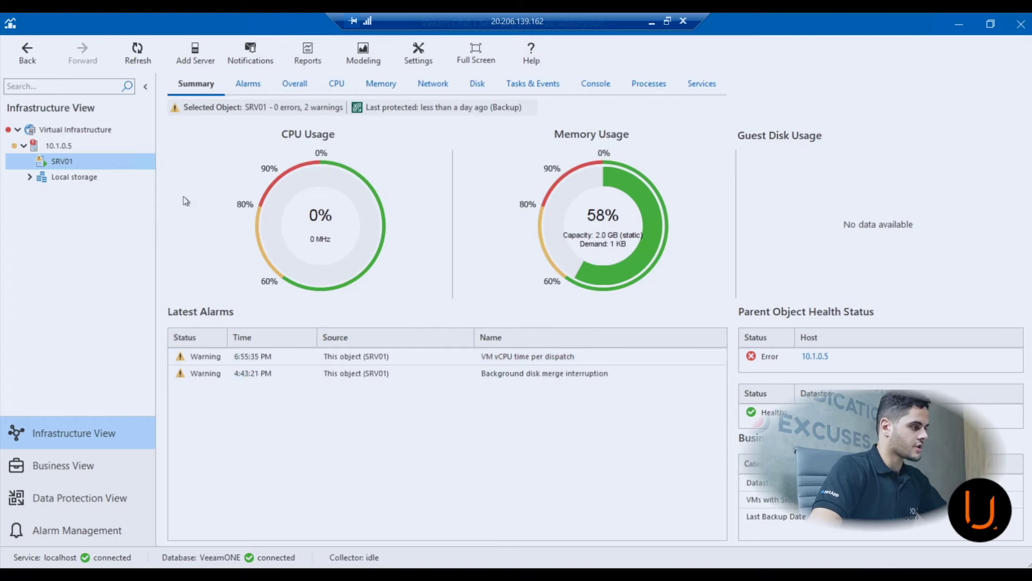
click(68, 150)
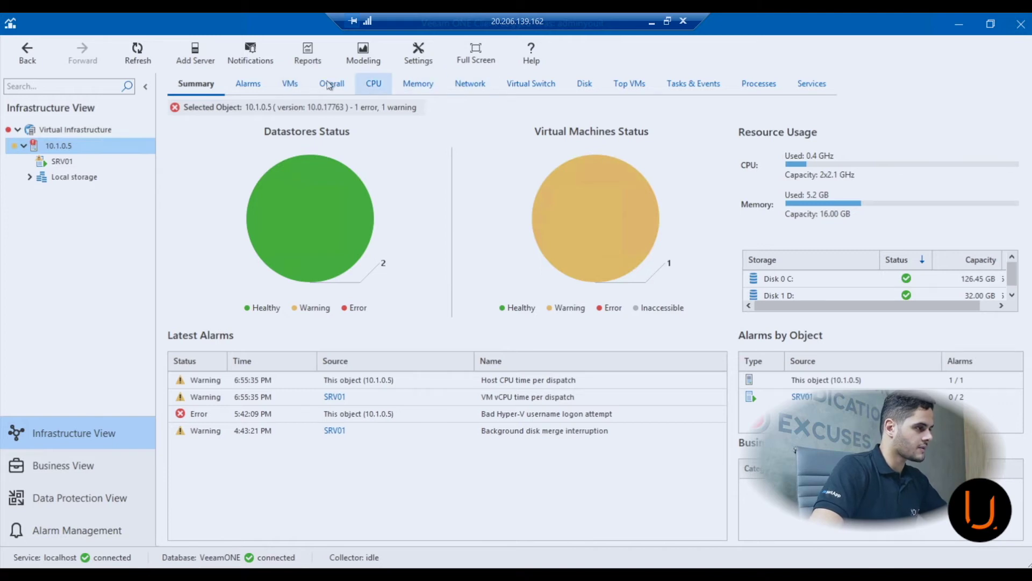
click(58, 162)
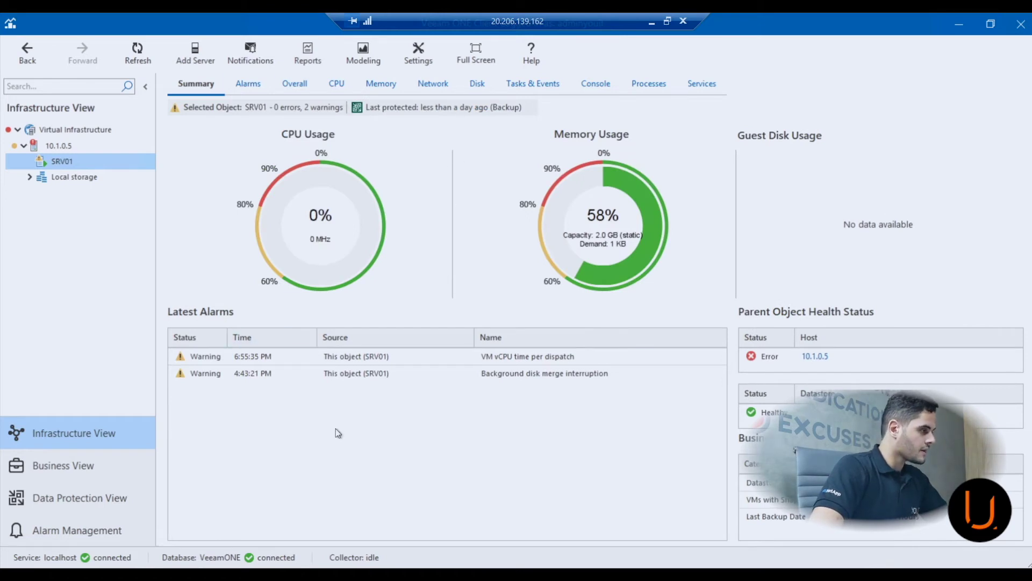
Expand Local storage in the infrastructure tree and show the summary of Disk 0 C:
click(65, 178)
click(29, 176)
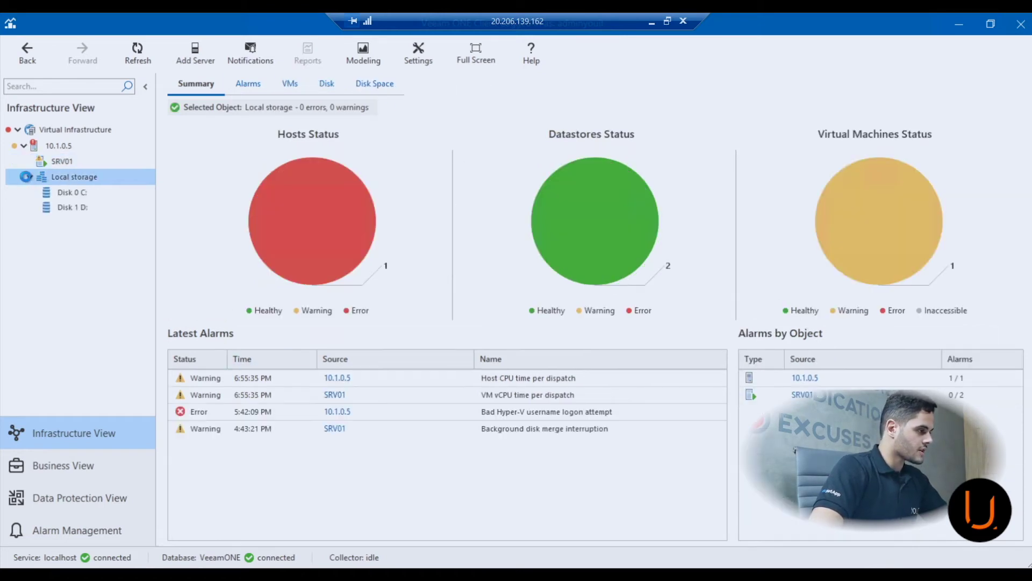
click(71, 193)
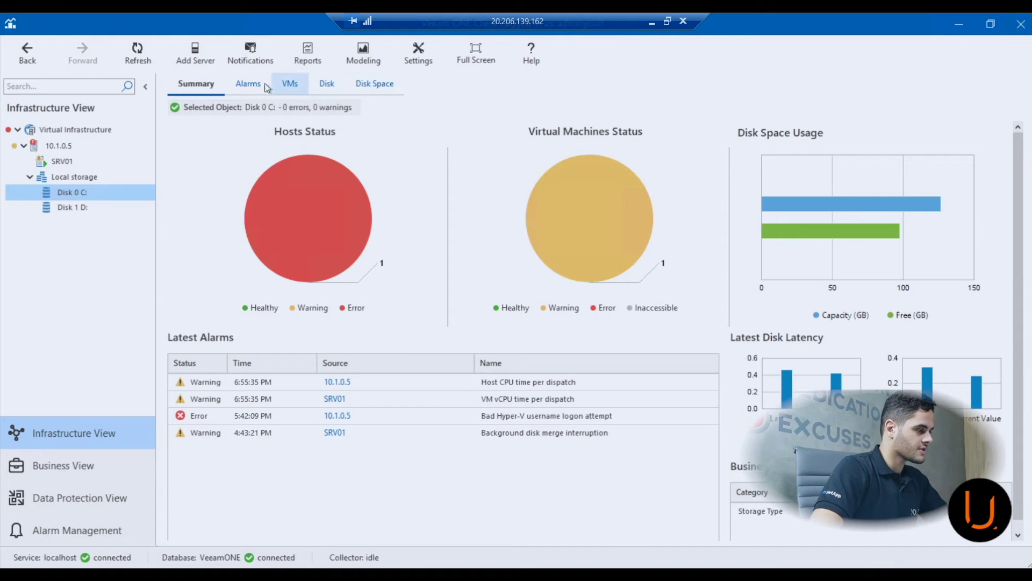
Review Disk 0 C:'s alarms, VMs, disk performance and disk space, highlighting the Disk Used Space counter in the chart
click(246, 86)
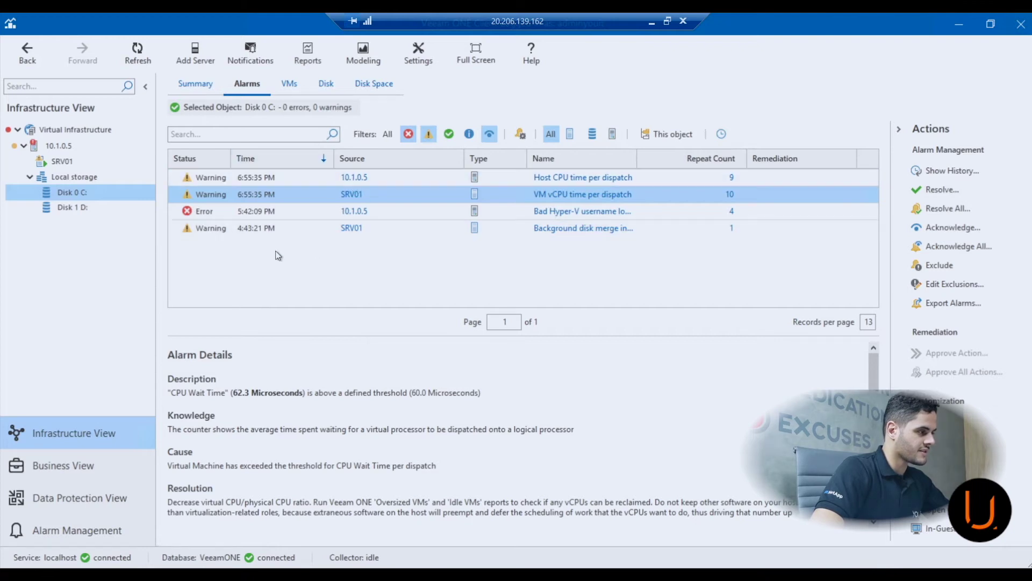
click(289, 83)
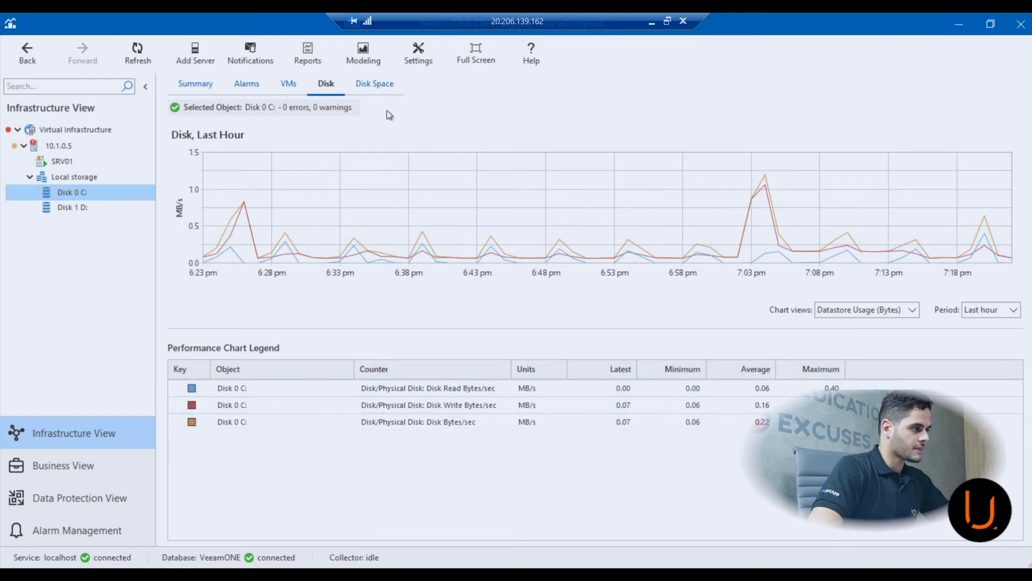
click(375, 85)
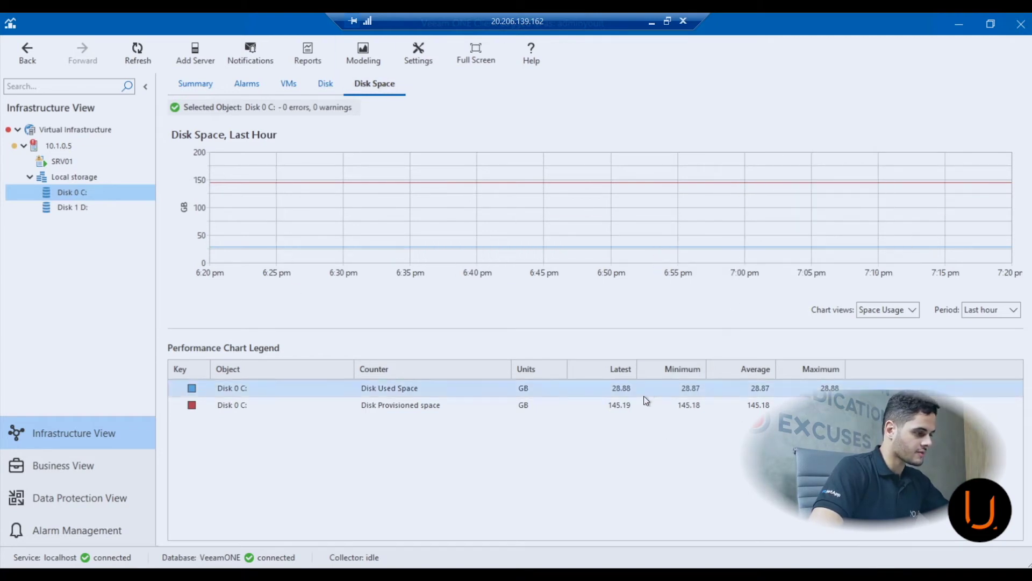
click(376, 388)
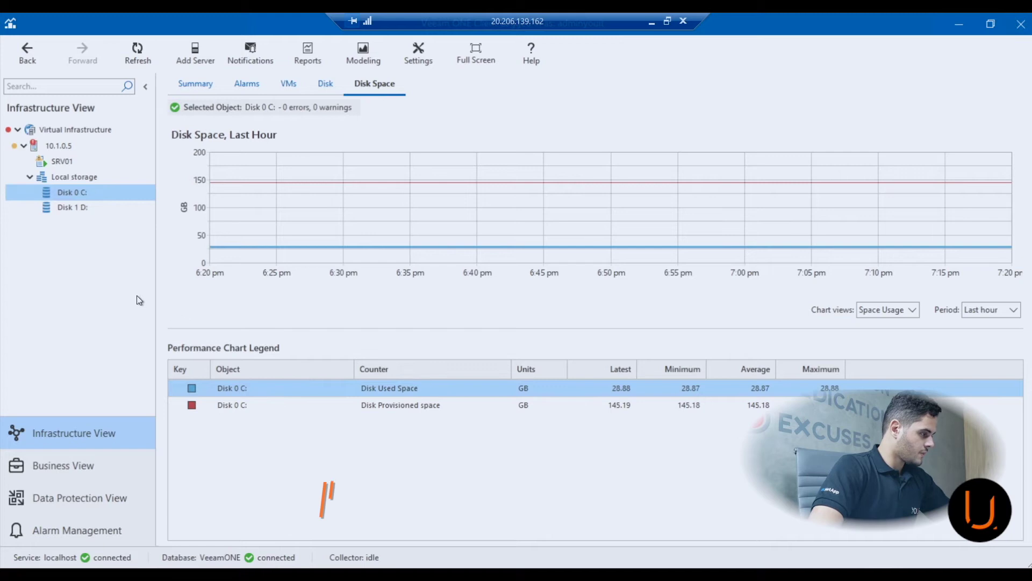
Switch to the Business View and expand the Virtual Machines category and its Datastore group
click(69, 464)
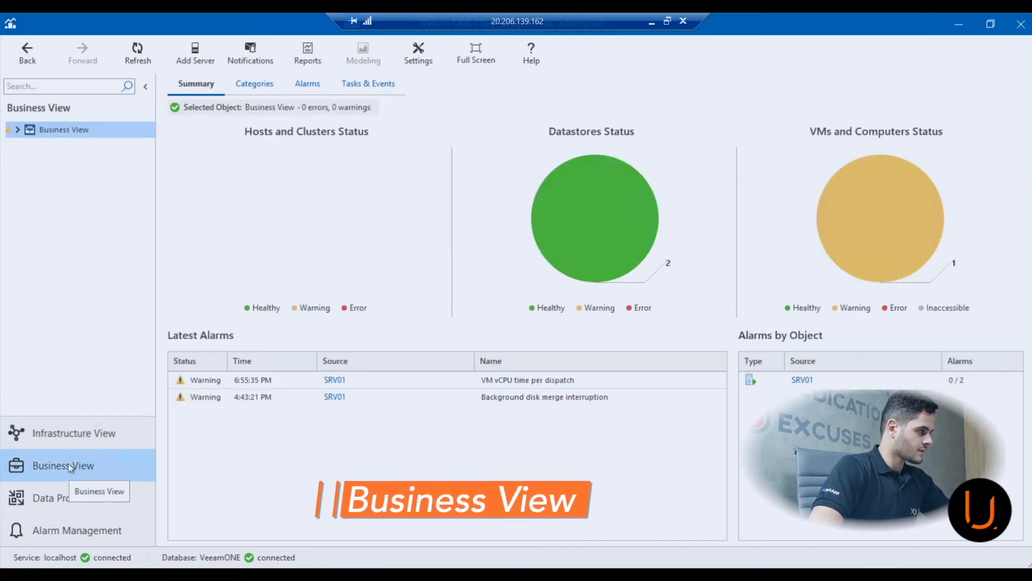
click(18, 131)
click(28, 146)
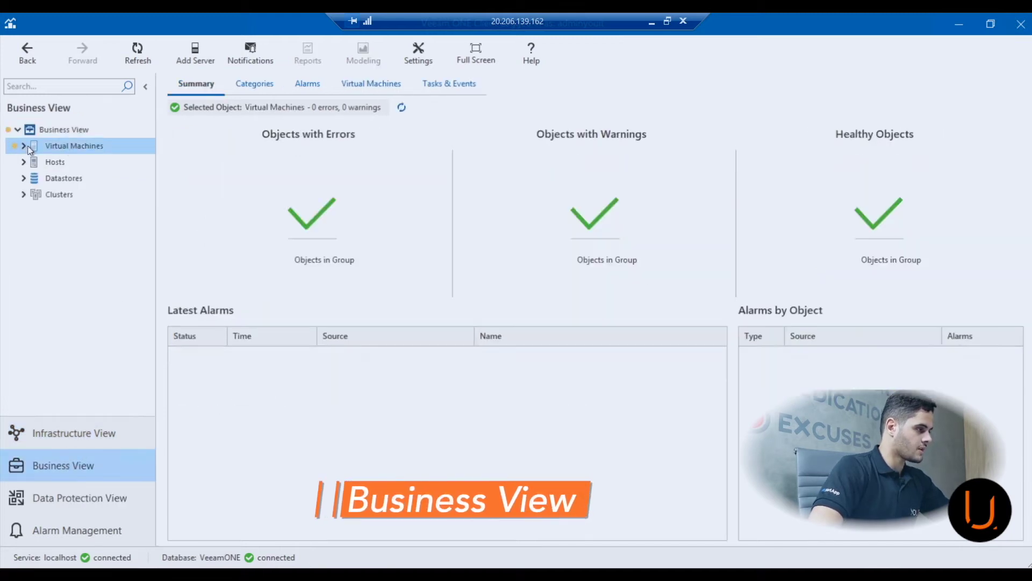
click(23, 146)
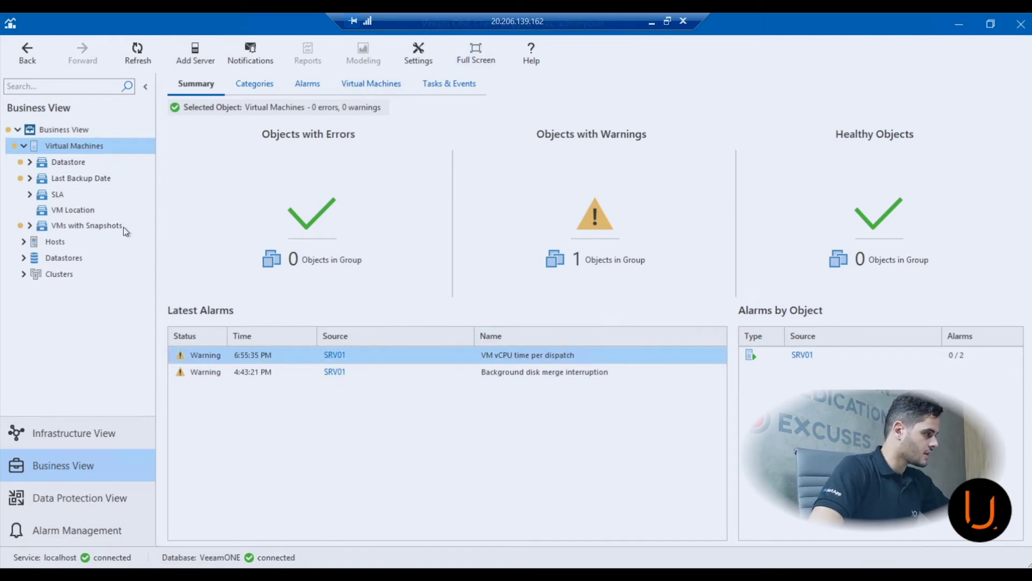
click(67, 163)
click(29, 162)
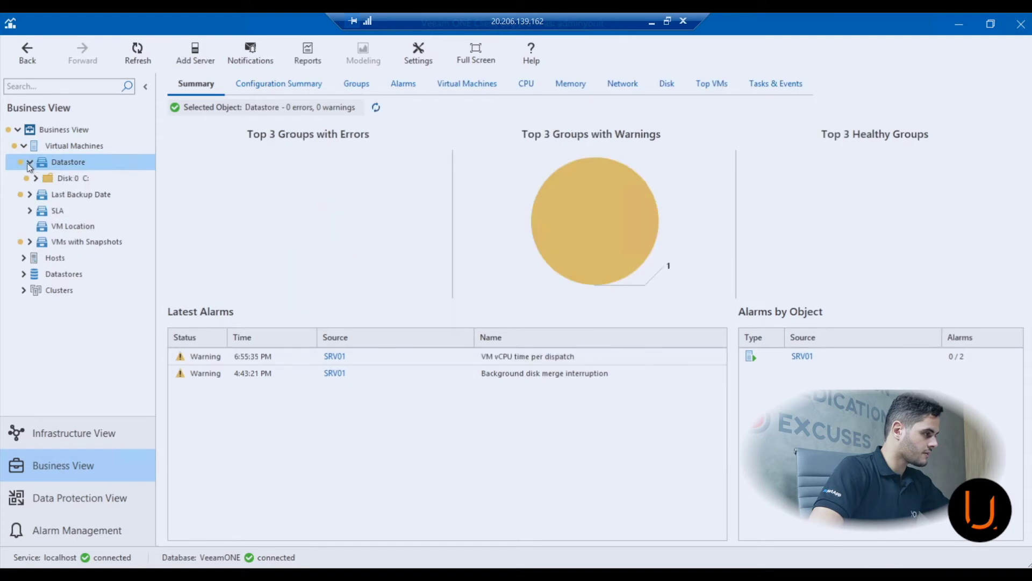
Show the summary of SRV01 under the Datastore group's Disk 0 C: folder, and collapse the Business View tree
click(34, 179)
click(67, 195)
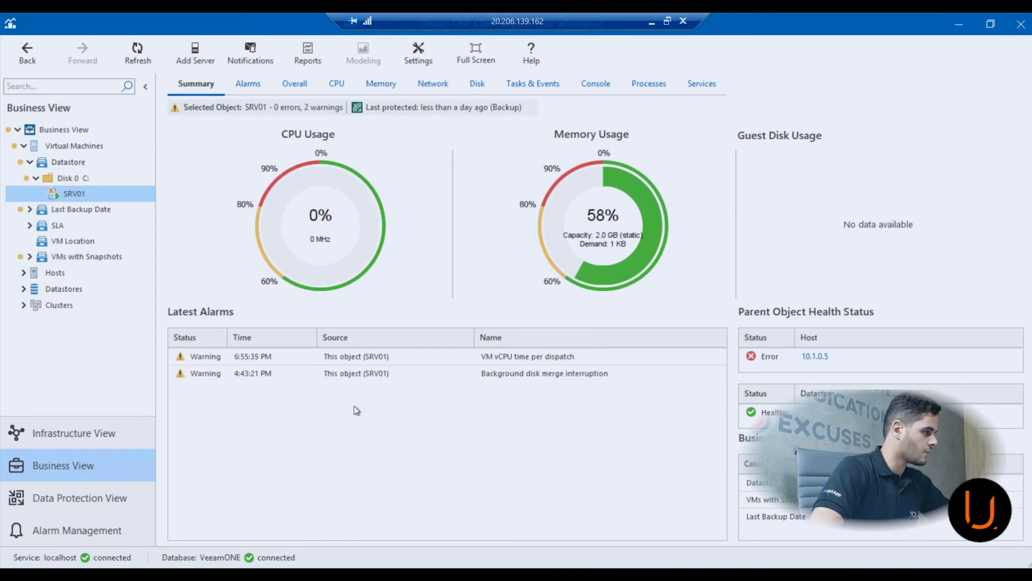
click(18, 131)
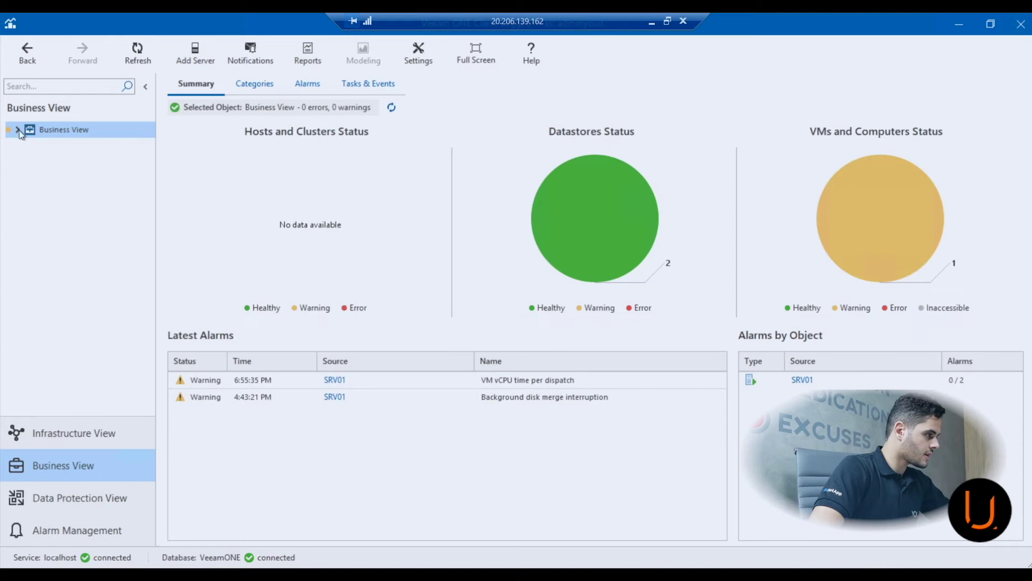
Collapse the Virtual Machines category, expand Hosts and its SLA group, and view the Mission Critical and Other folders
click(19, 132)
click(23, 146)
click(24, 146)
click(27, 163)
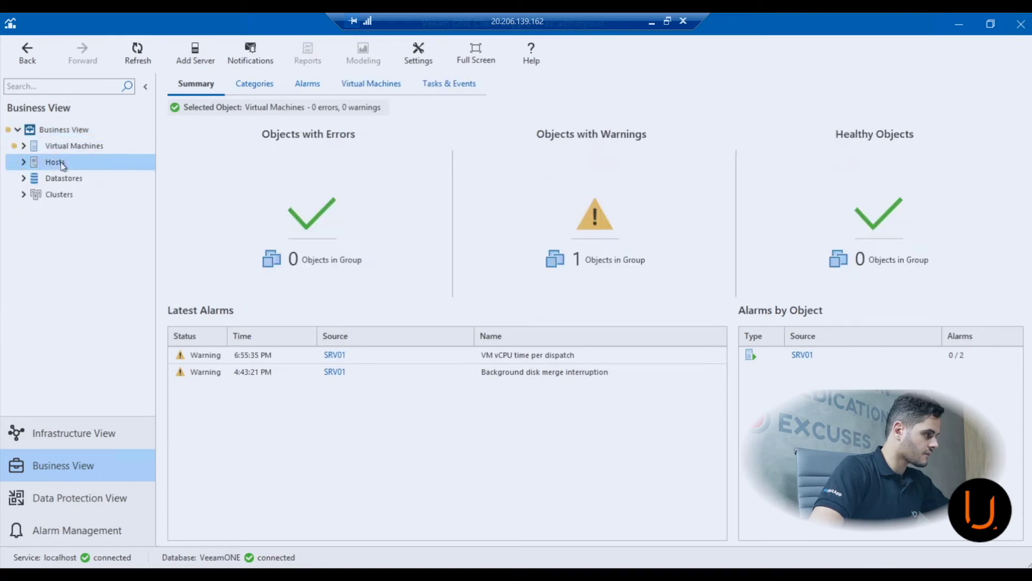
click(29, 178)
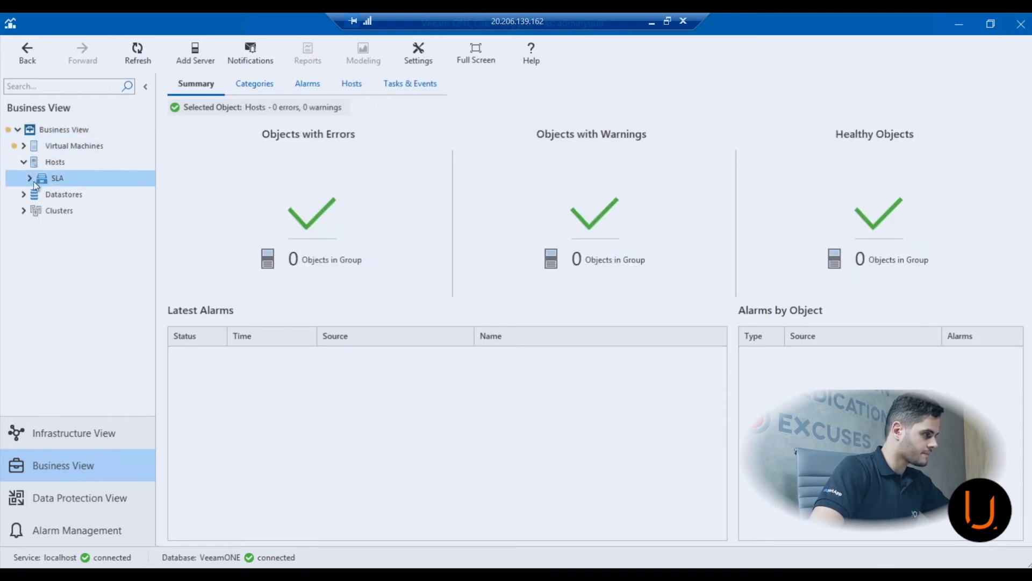
click(30, 178)
click(81, 194)
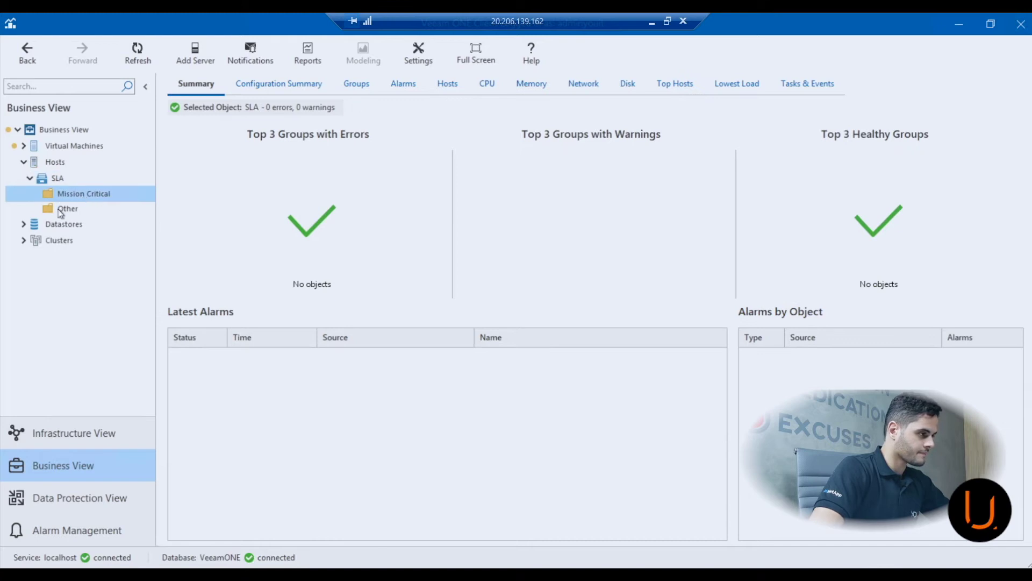
click(61, 211)
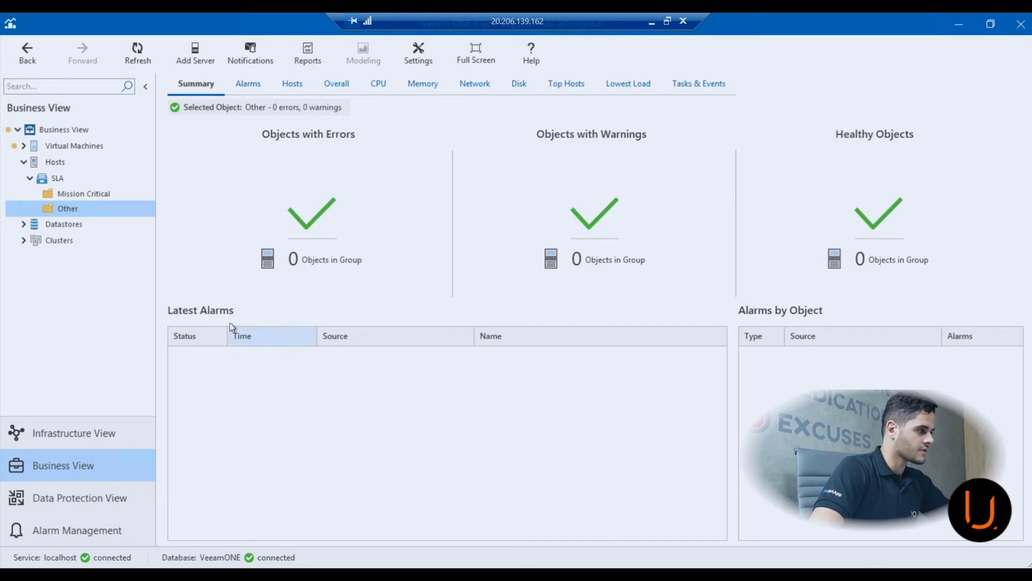
Expand the SLA and Storage Type groups of the Datastores category and show the Local storage summary
click(125, 223)
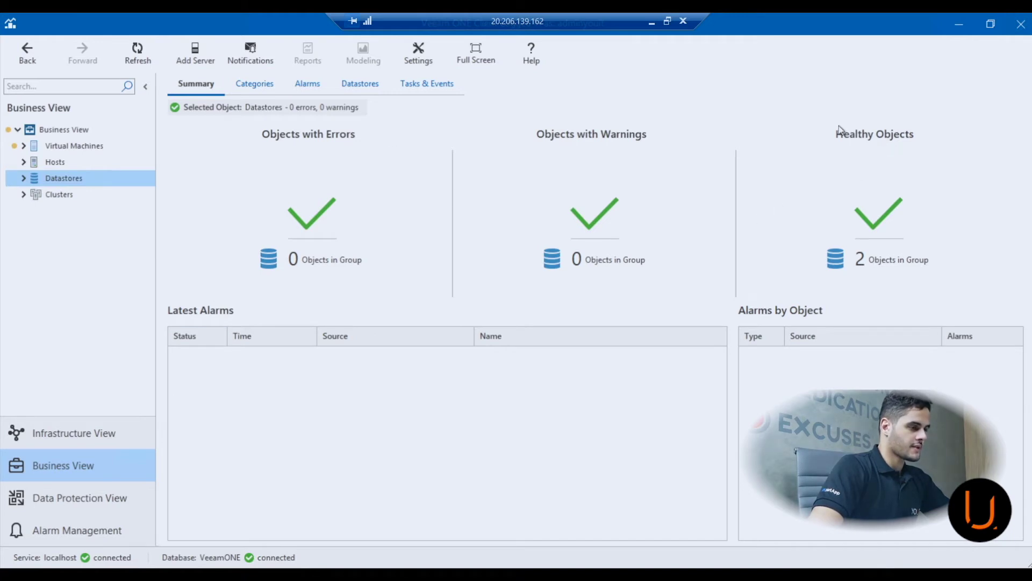
click(24, 178)
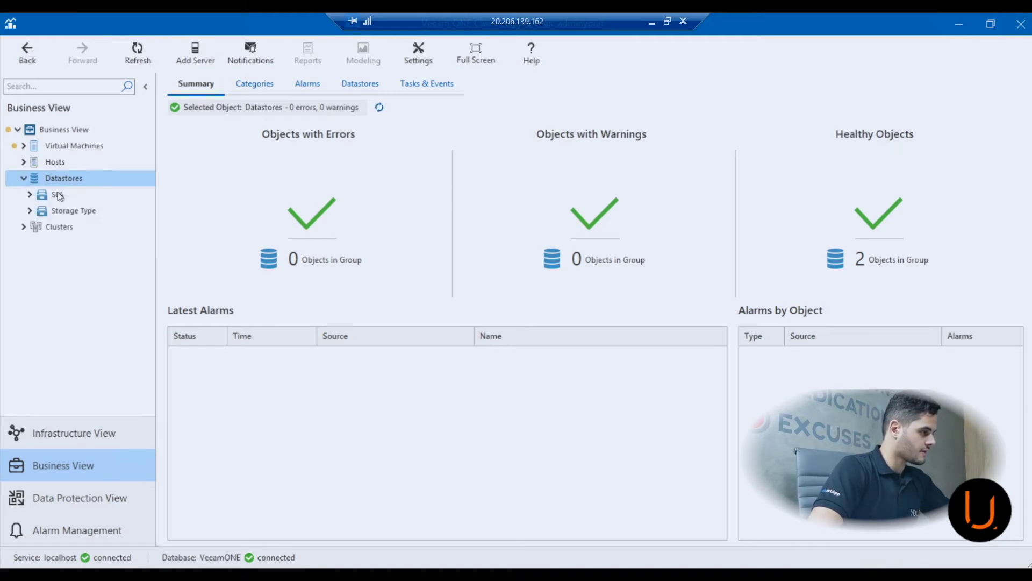
click(31, 197)
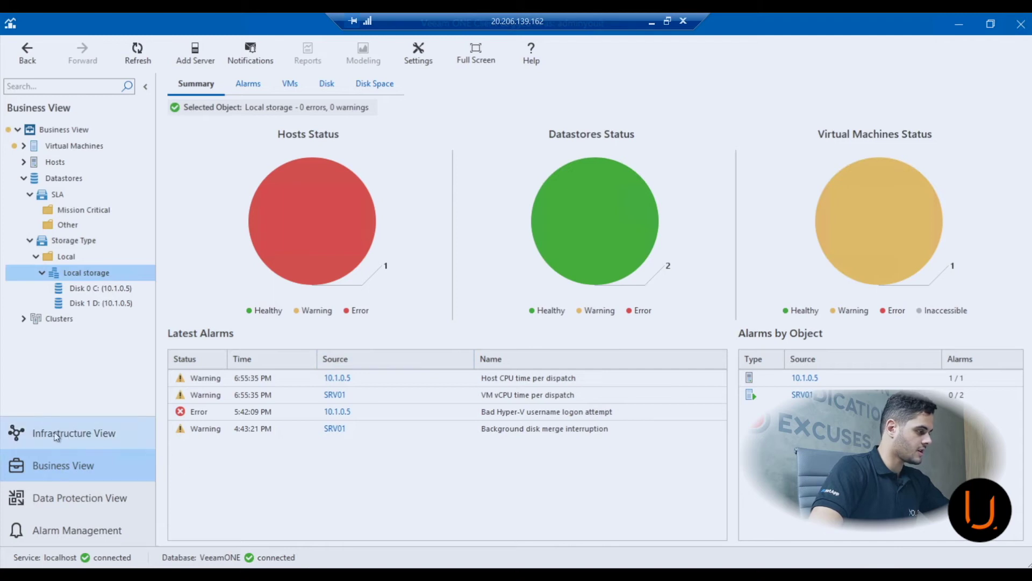
Collapse the Storage Type group and the Datastores category, and expand the Clusters category
click(30, 241)
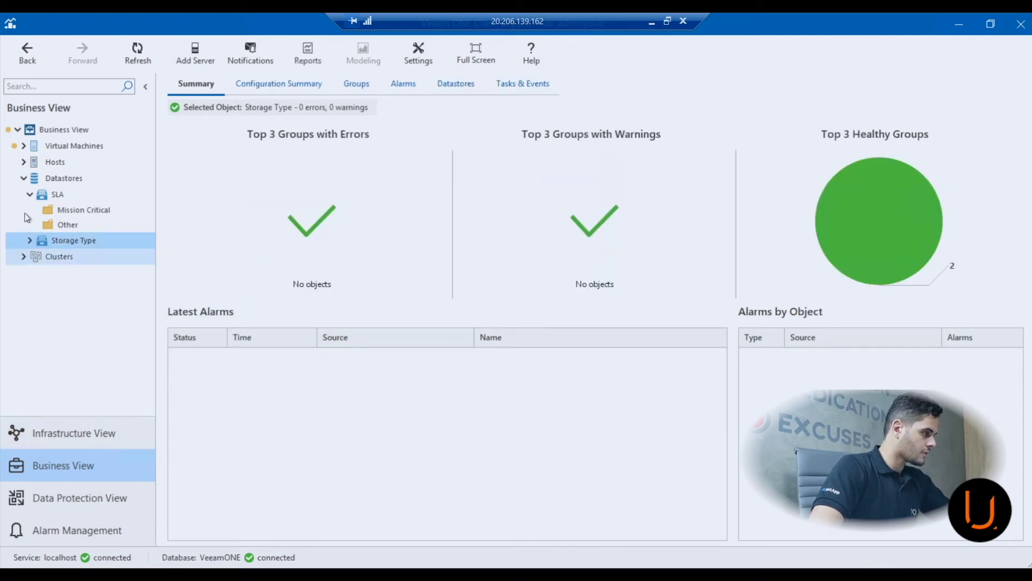
click(24, 180)
click(32, 198)
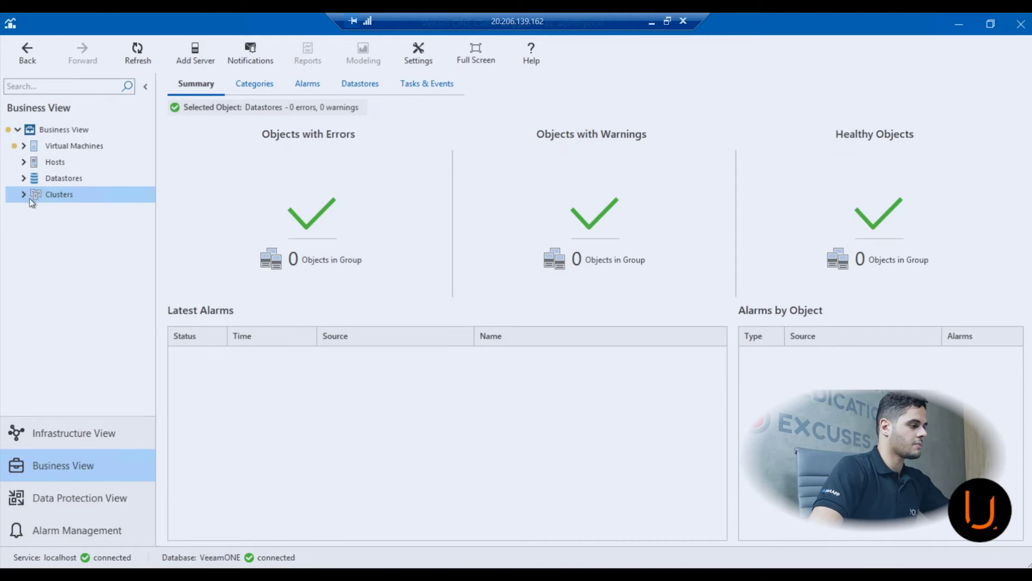
click(23, 195)
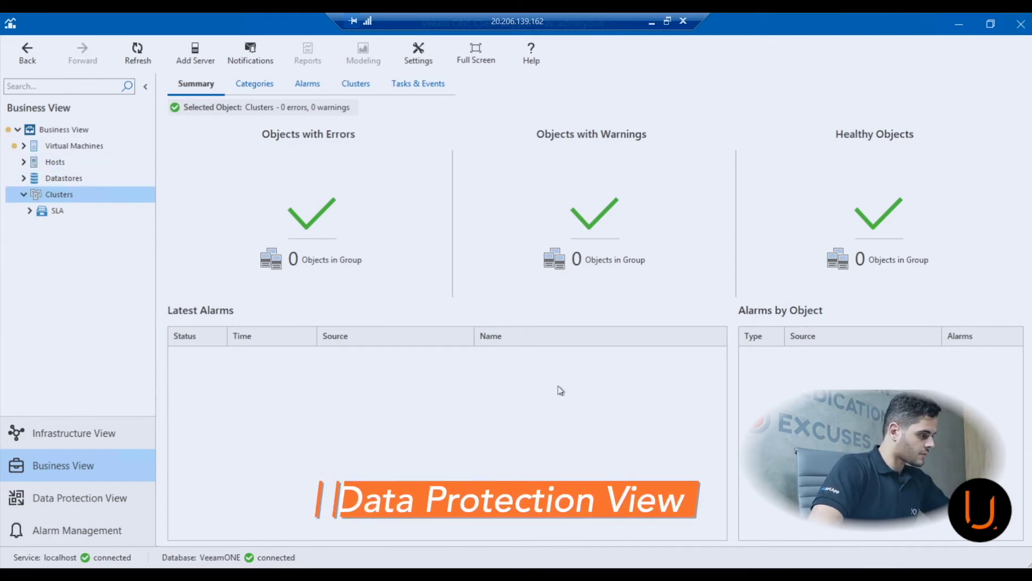
Switch to the Data Protection View and expand Backup Infrastructure and its server 10.1.0.4
click(88, 497)
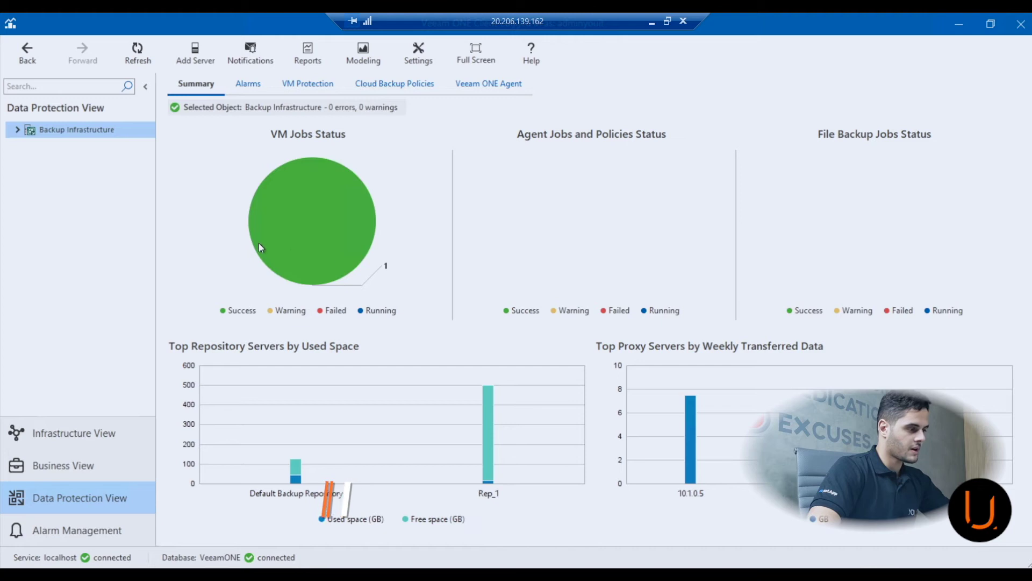
click(20, 130)
click(23, 147)
click(23, 146)
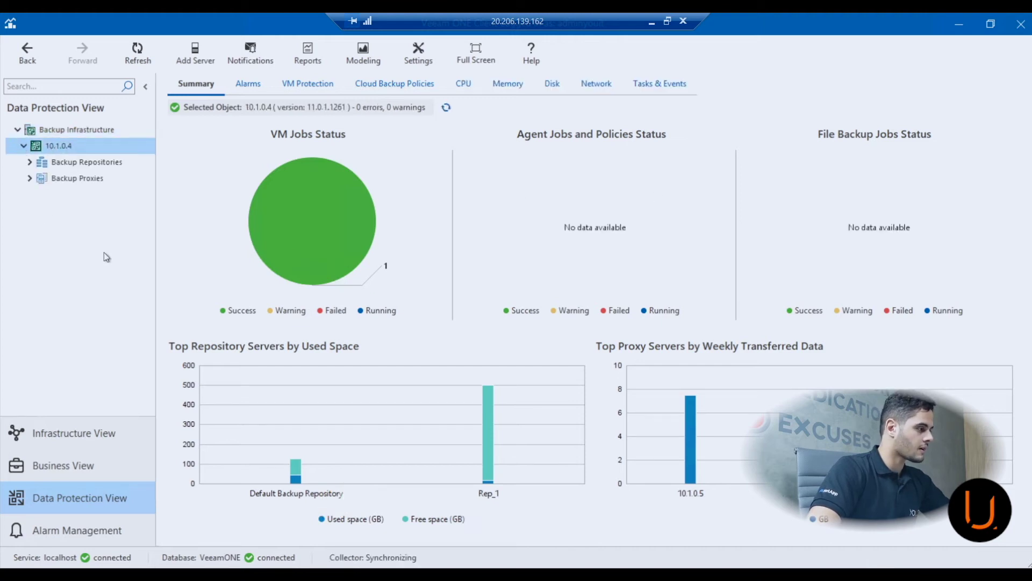
Expand Backup Repositories and review its summary, including Rep_1's space usage in the chart, and its alarms
click(71, 163)
click(30, 162)
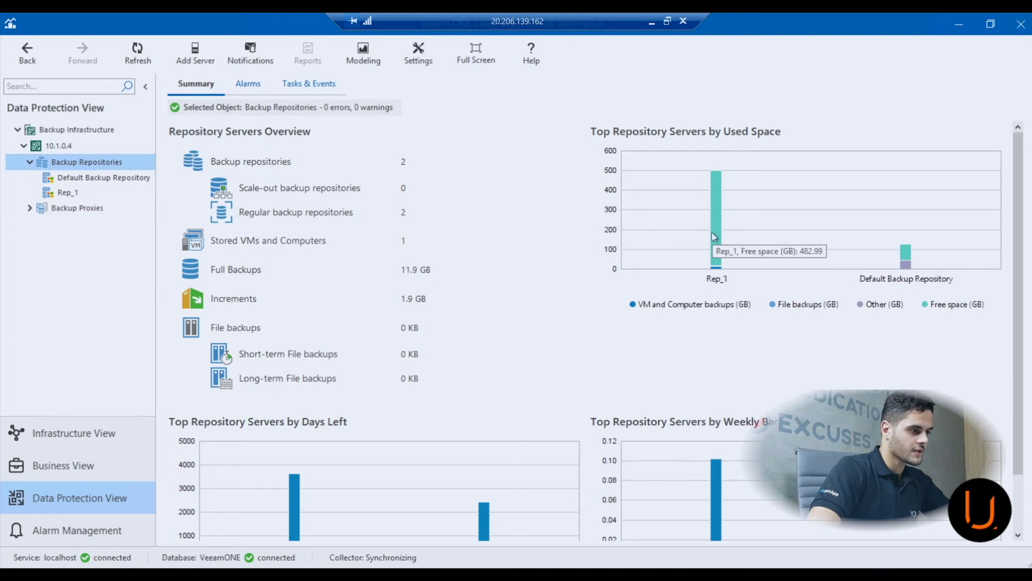
mouse_move(716, 181)
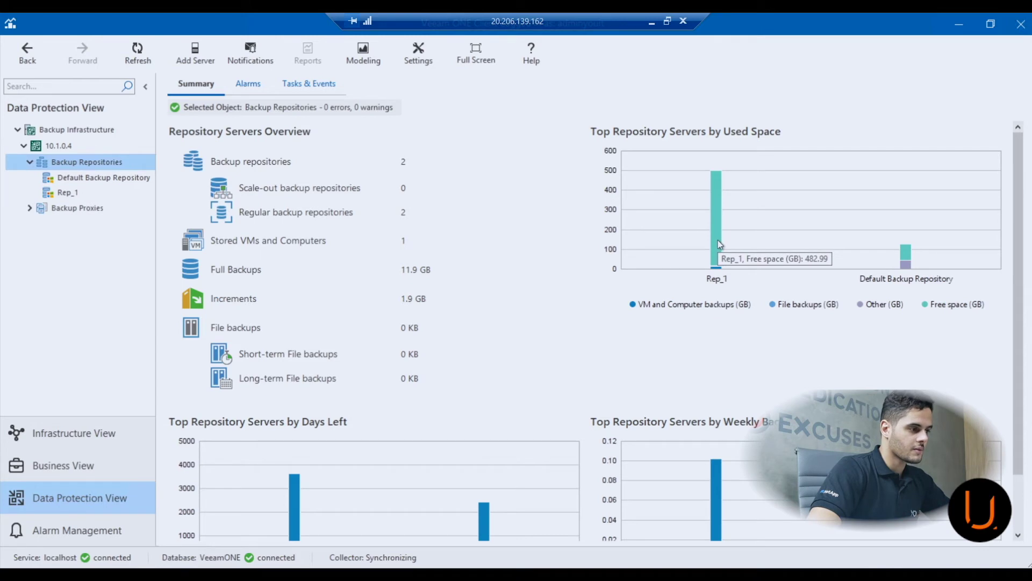
mouse_move(718, 272)
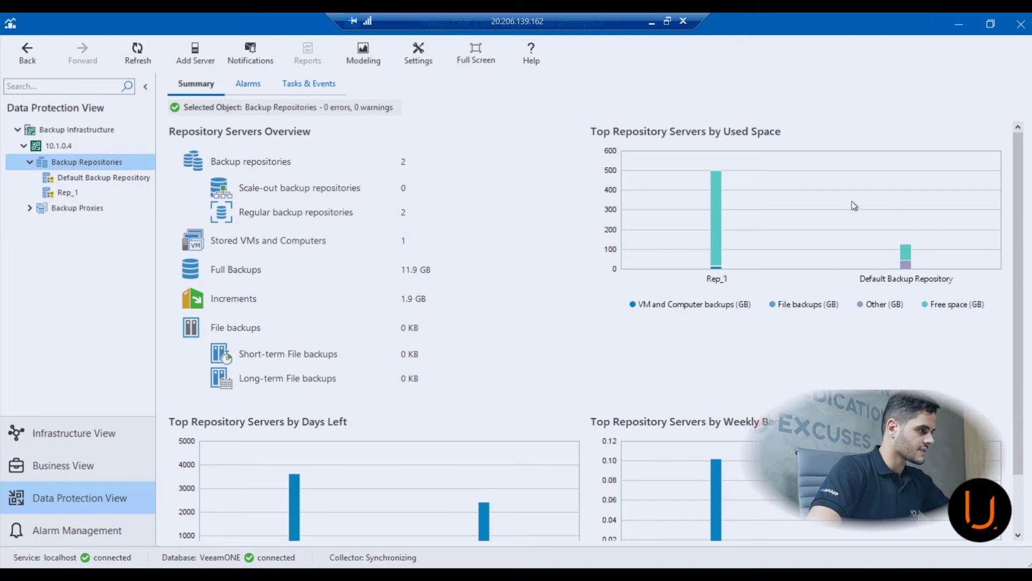
scroll(559, 275, down, 2)
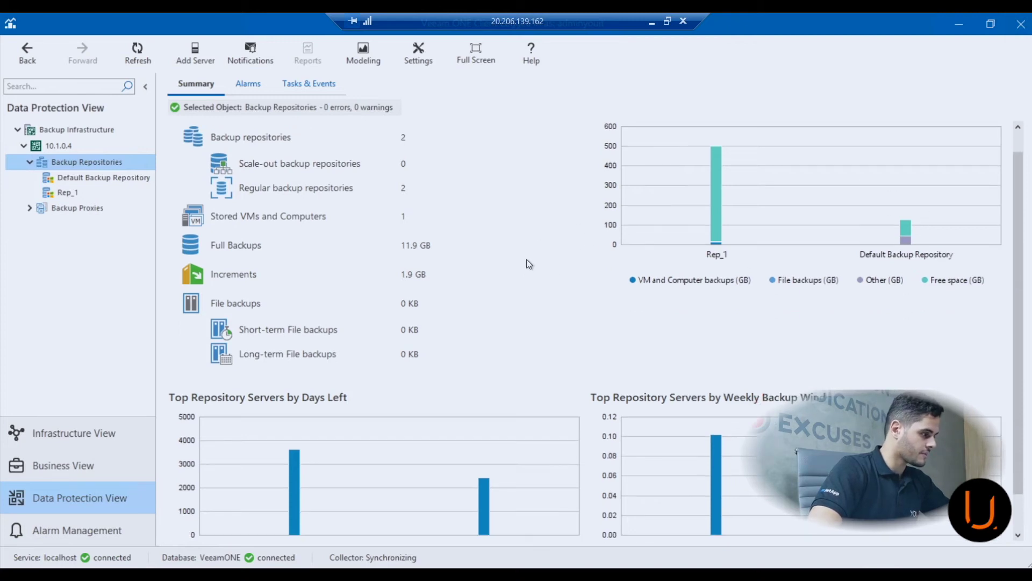
scroll(579, 255, up, 2)
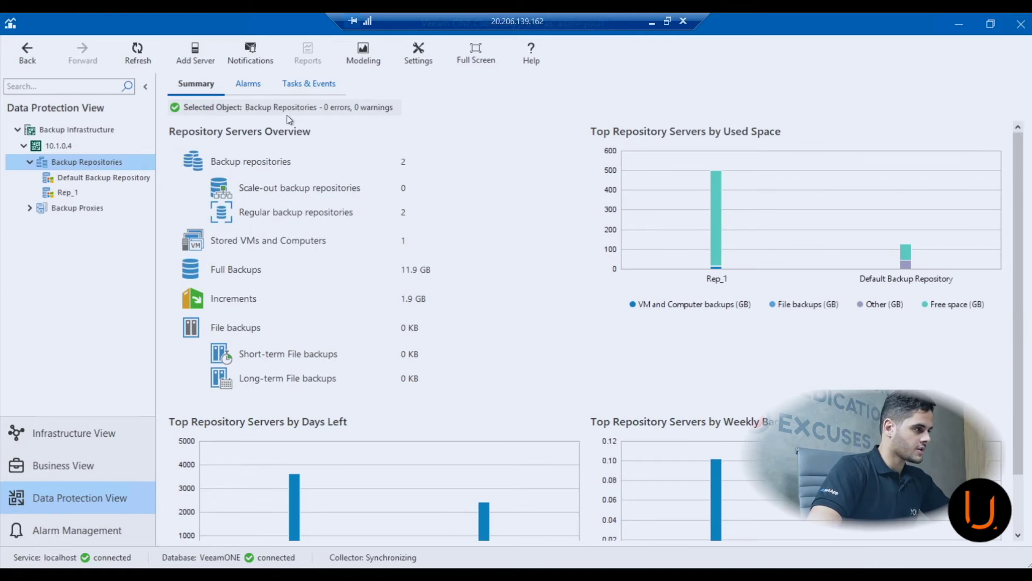
click(247, 88)
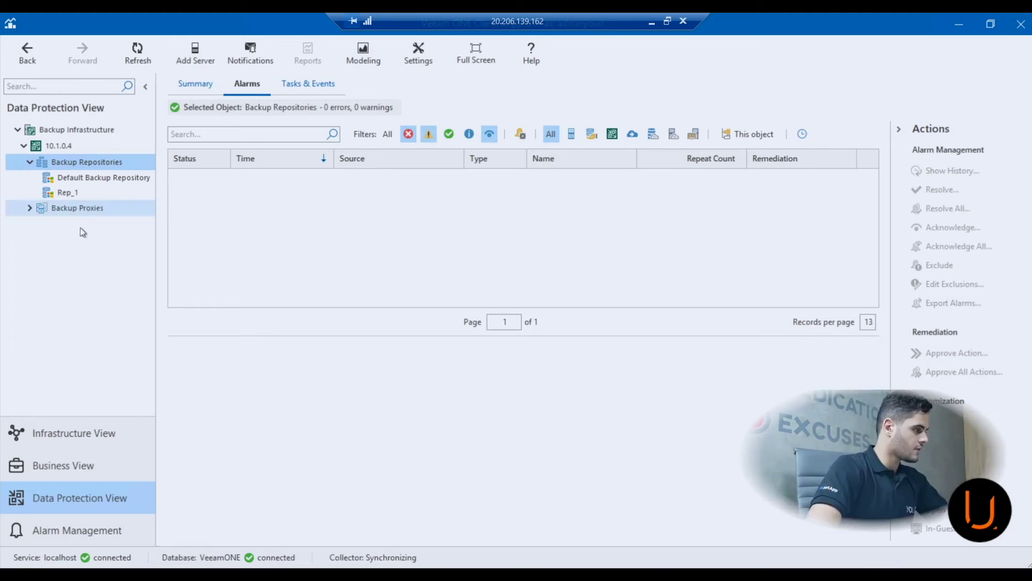
Expand Backup Proxies and review the summary and alarms of VM Proxies
click(77, 209)
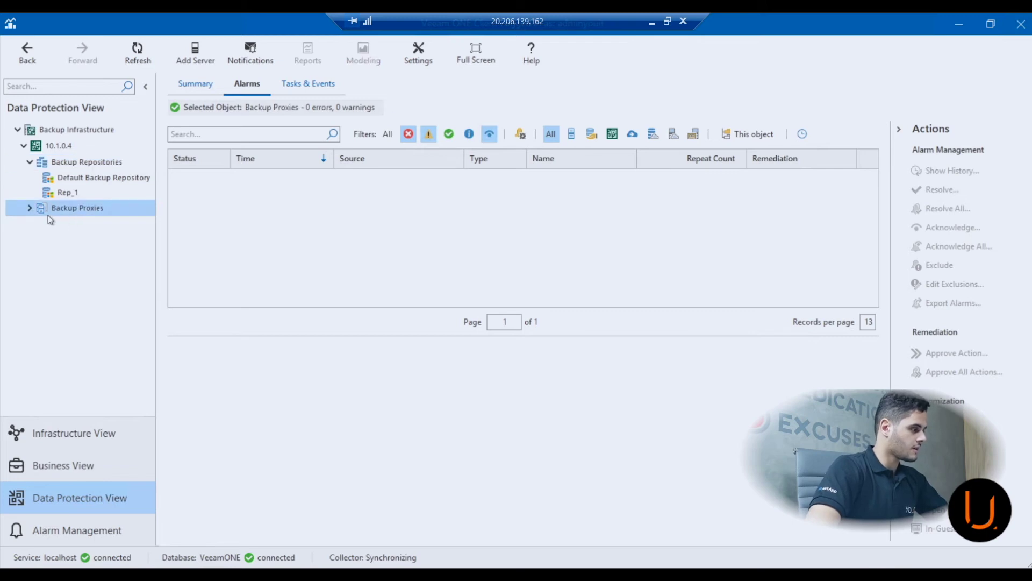
click(30, 208)
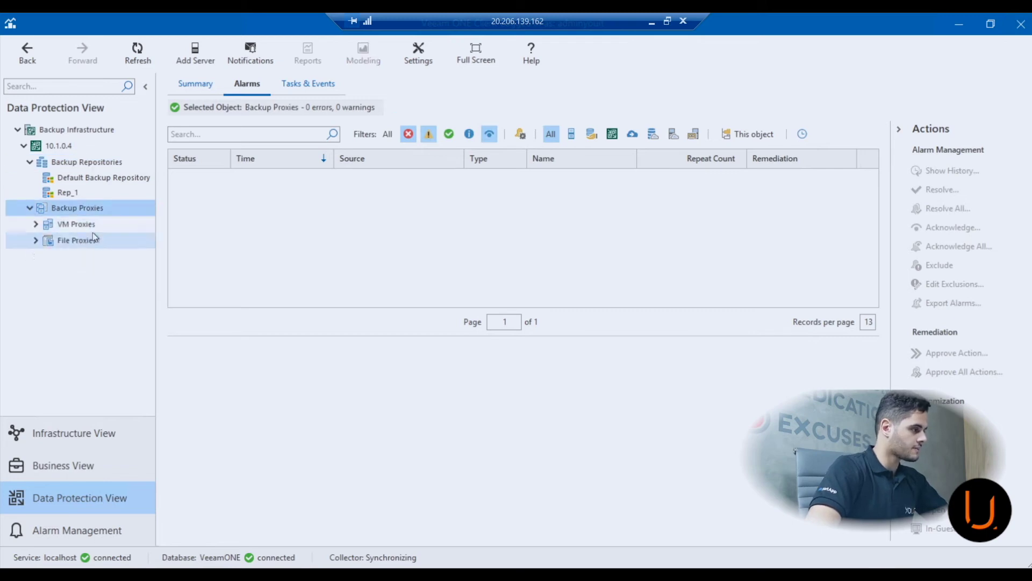
click(82, 226)
click(195, 85)
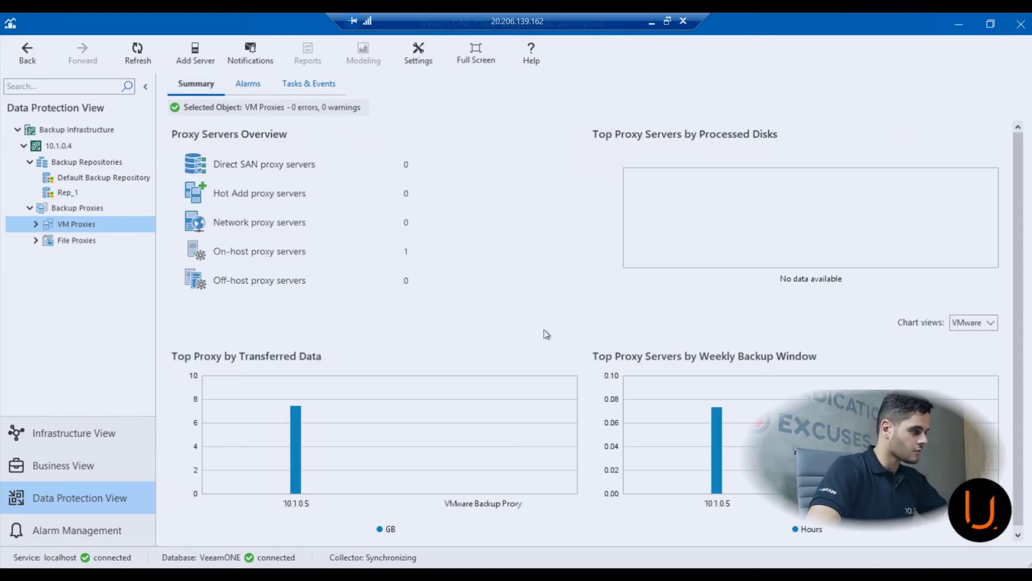
scroll(532, 272, down, 1)
scroll(445, 213, up, 1)
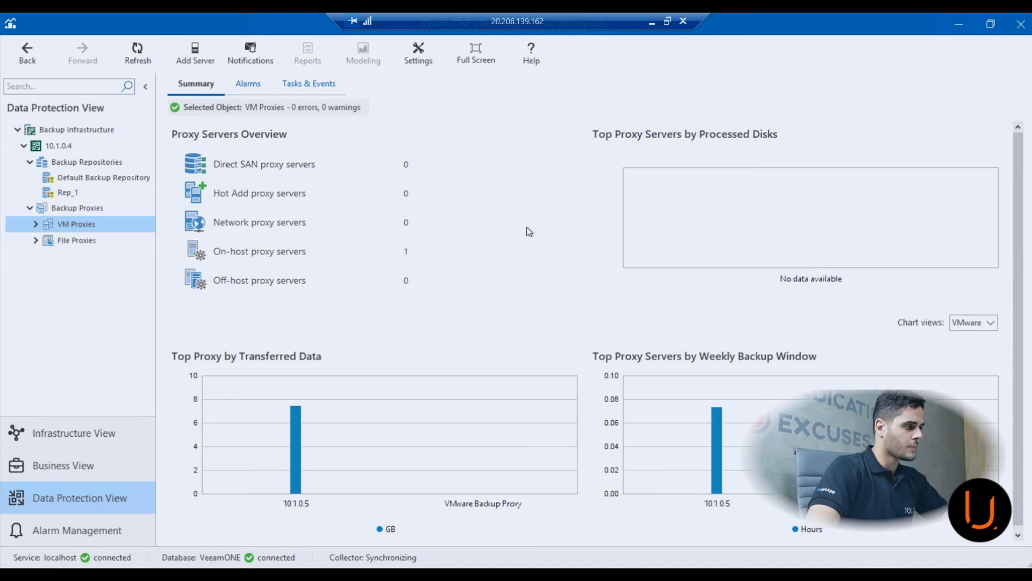
scroll(514, 244, down, 1)
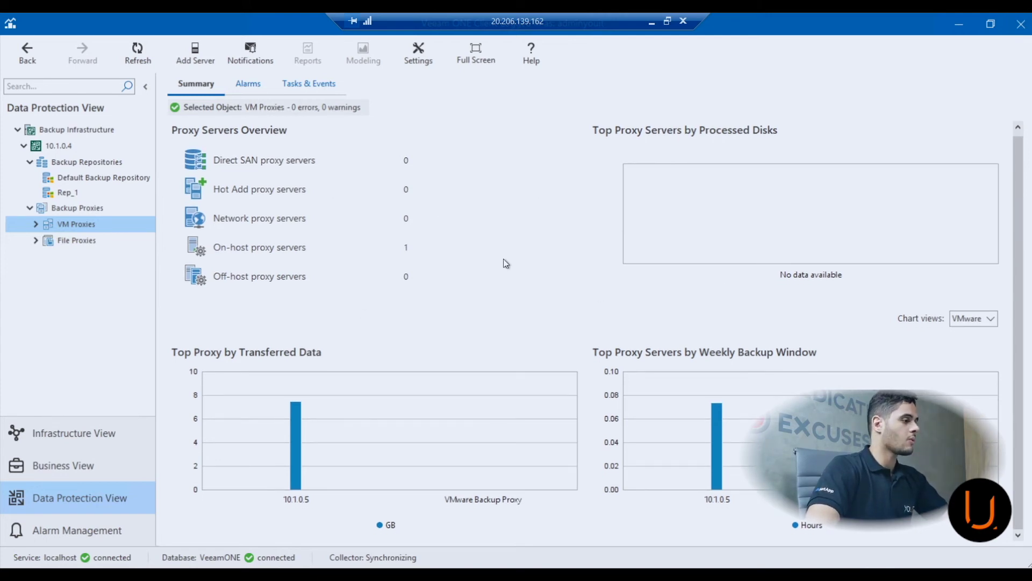
click(250, 85)
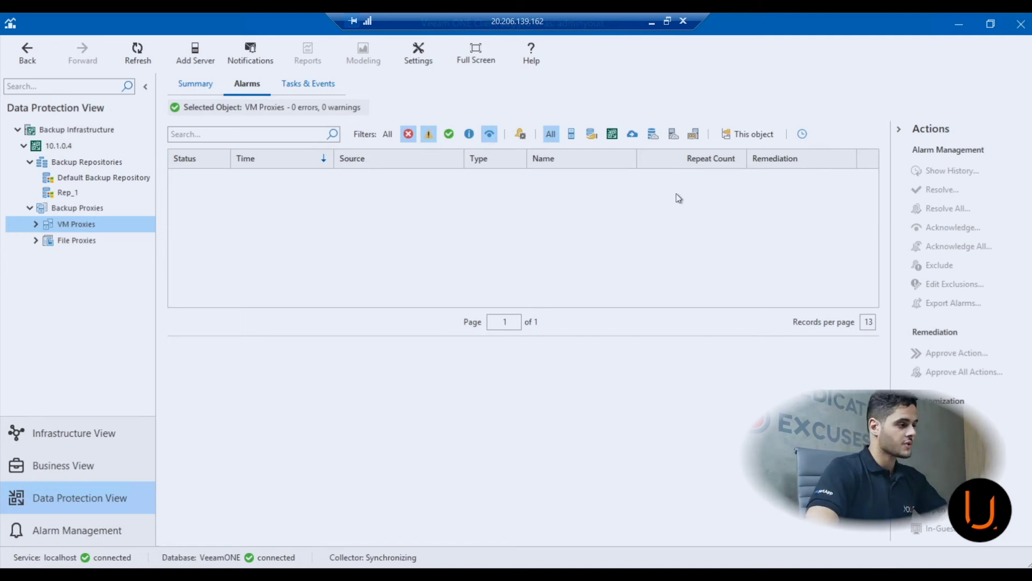
Open Alarm Management and show the details of the VMware vCenter Server alarm "License is not compliant"
click(41, 533)
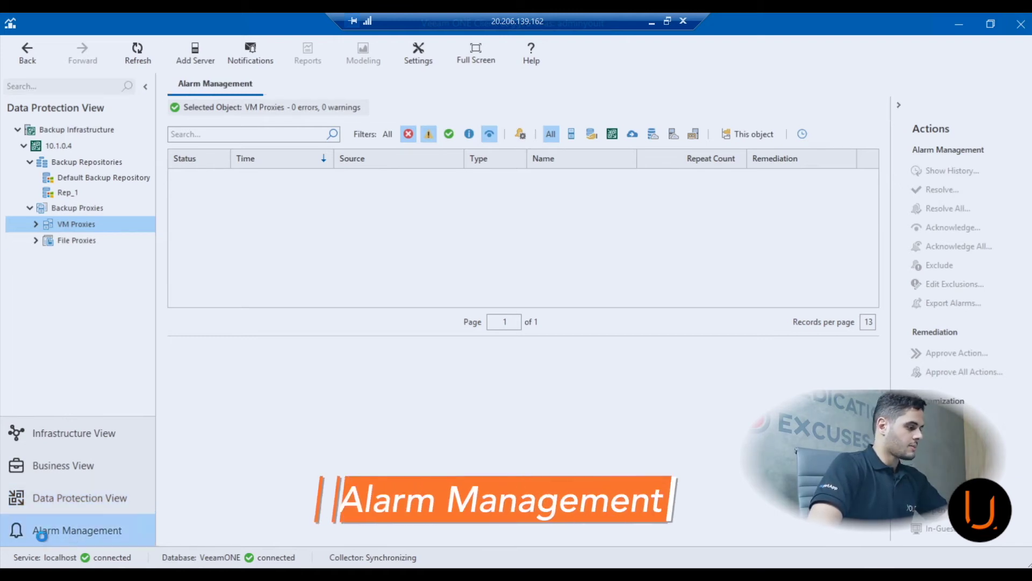
click(74, 164)
click(302, 223)
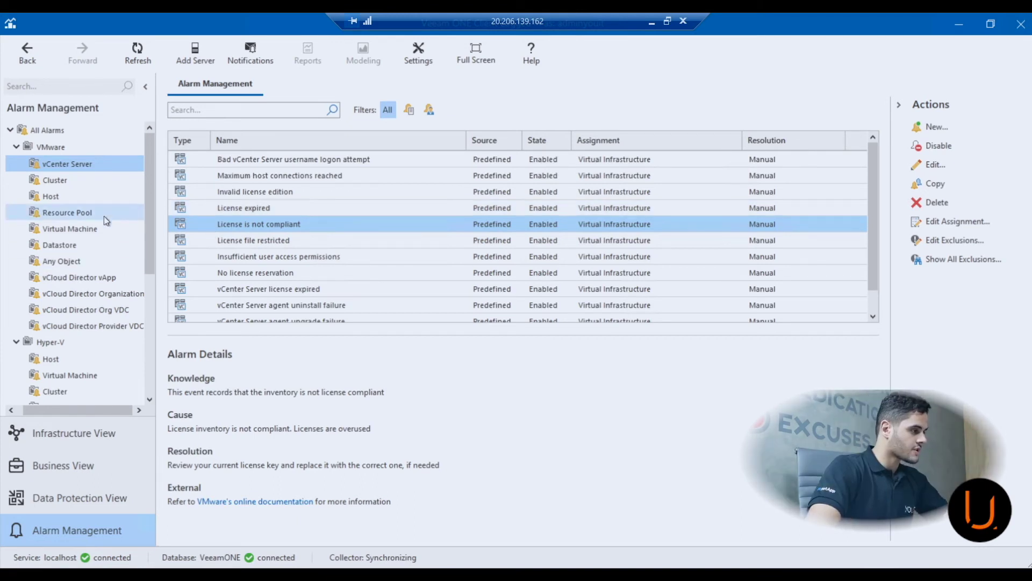
Look through the alarm category tree and the full list of VMware vCenter Server alarms
scroll(103, 228, down, 1)
scroll(97, 308, up, 1)
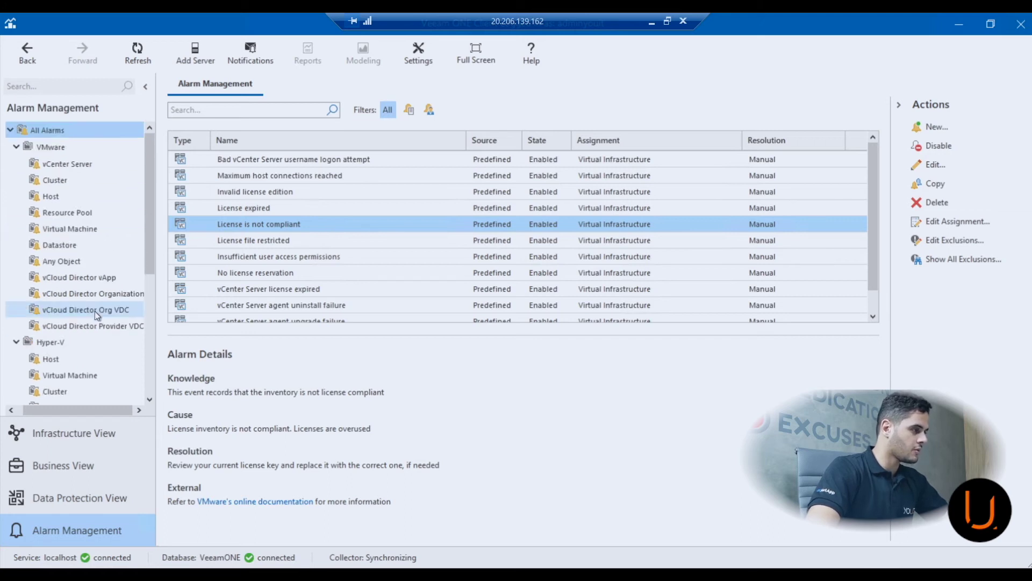
click(80, 164)
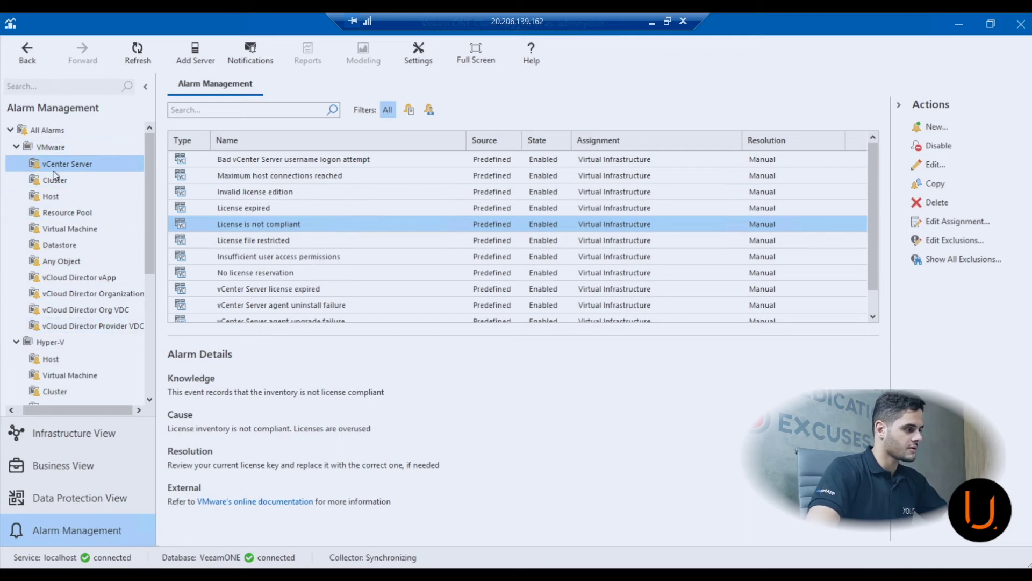
scroll(324, 267, down, 1)
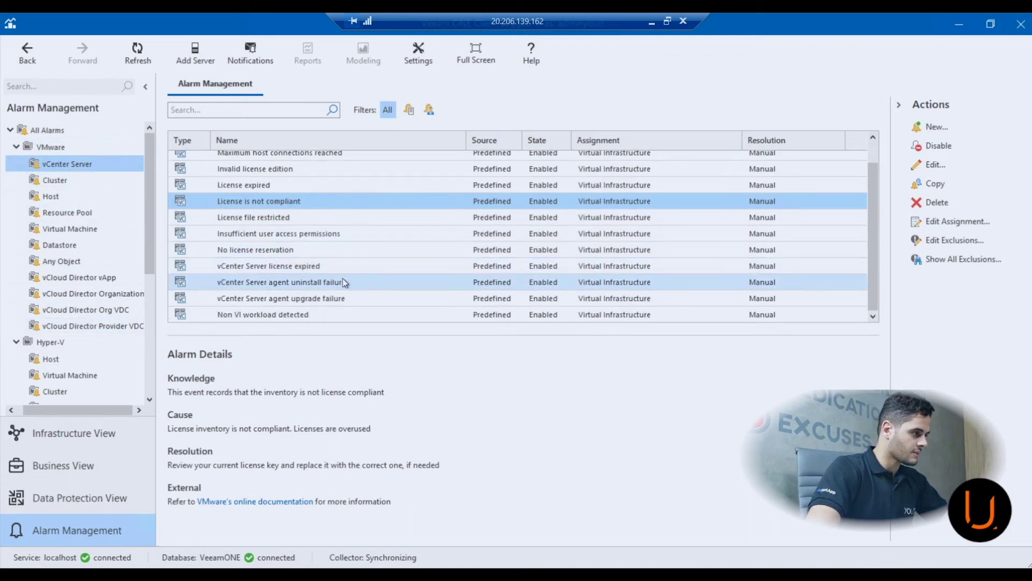
scroll(345, 278, up, 1)
scroll(315, 280, down, 1)
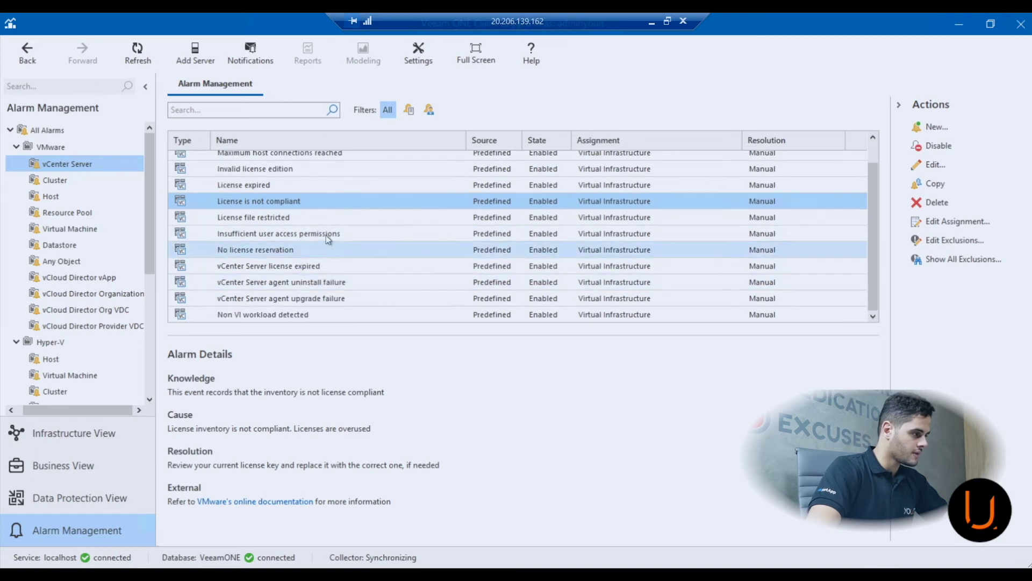
View the VMware Cluster and Host alarms, and show the details of the "Host CPU usage" alarm
click(57, 181)
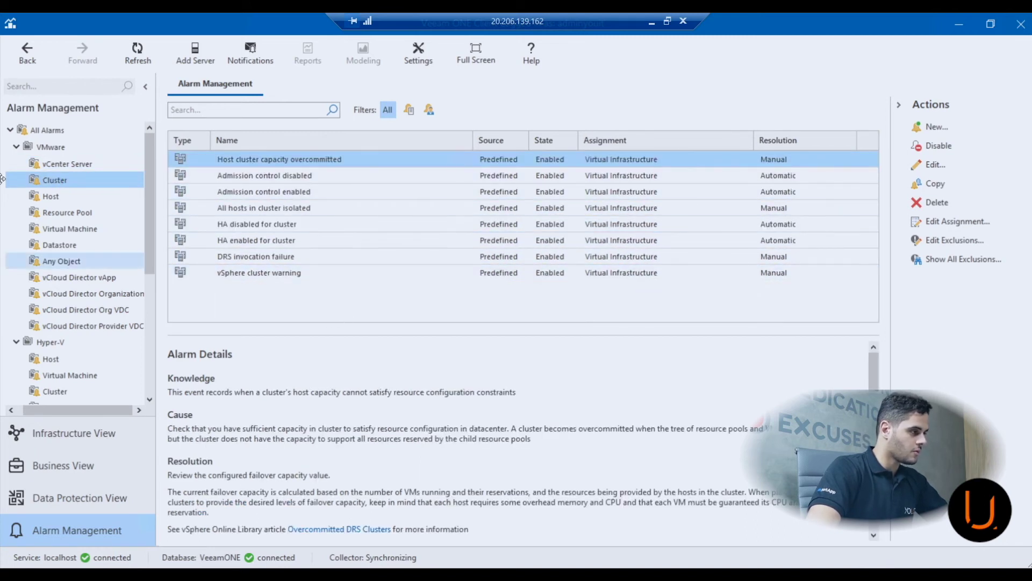
click(50, 197)
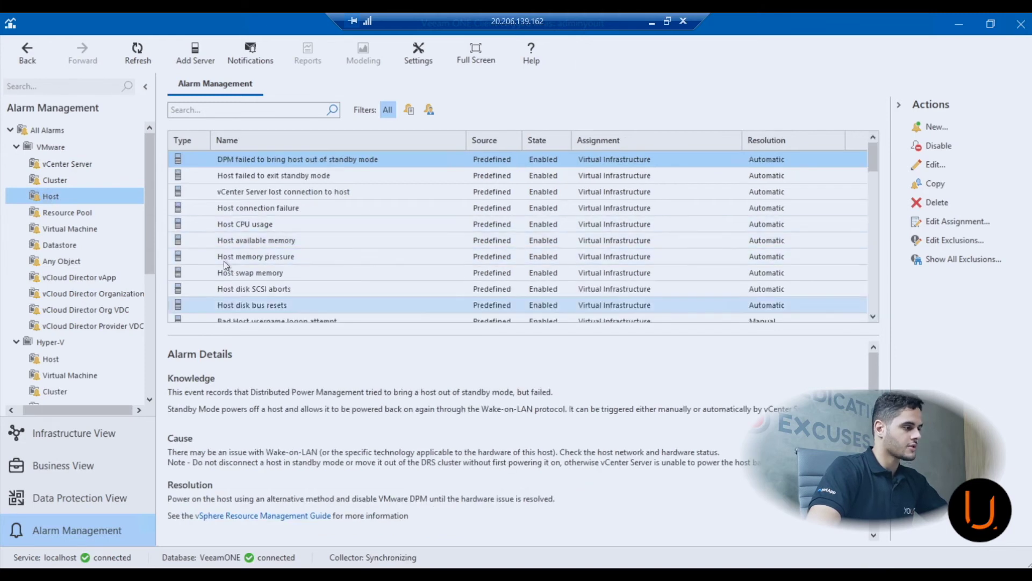
click(257, 226)
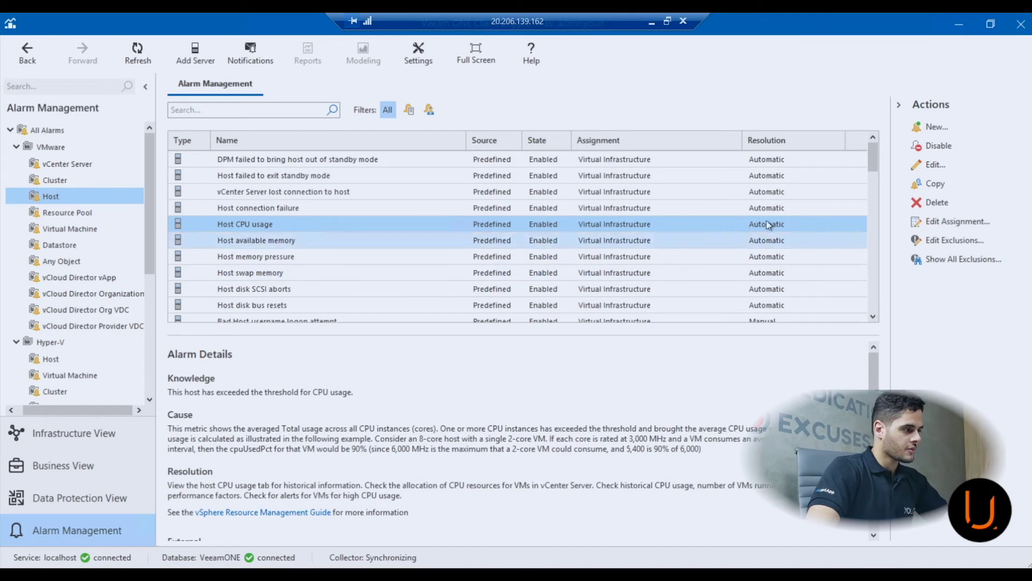
Open the alarm settings of the "Host CPU usage" alarm
right_click(308, 227)
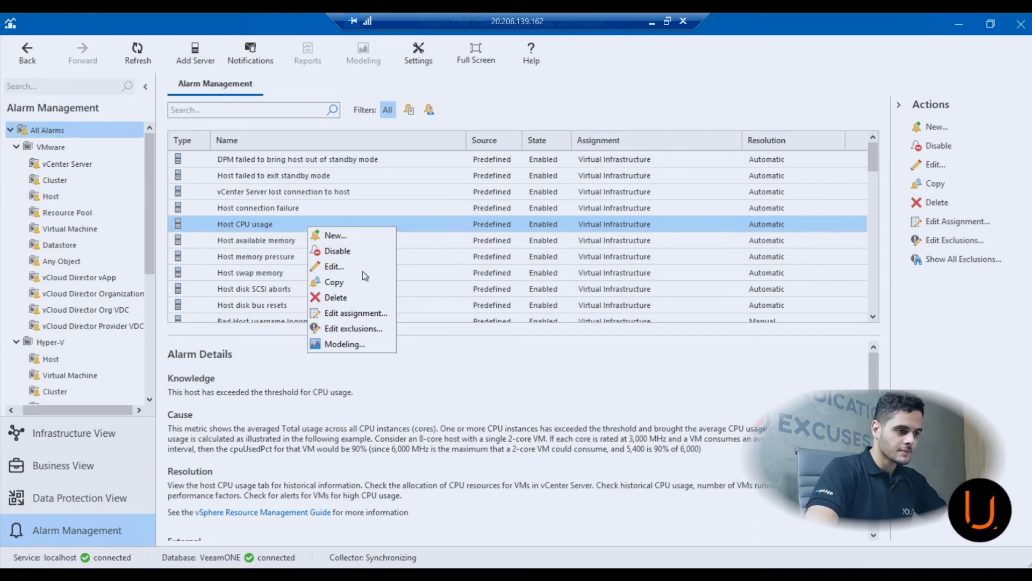
click(302, 257)
click(263, 223)
double_click(263, 224)
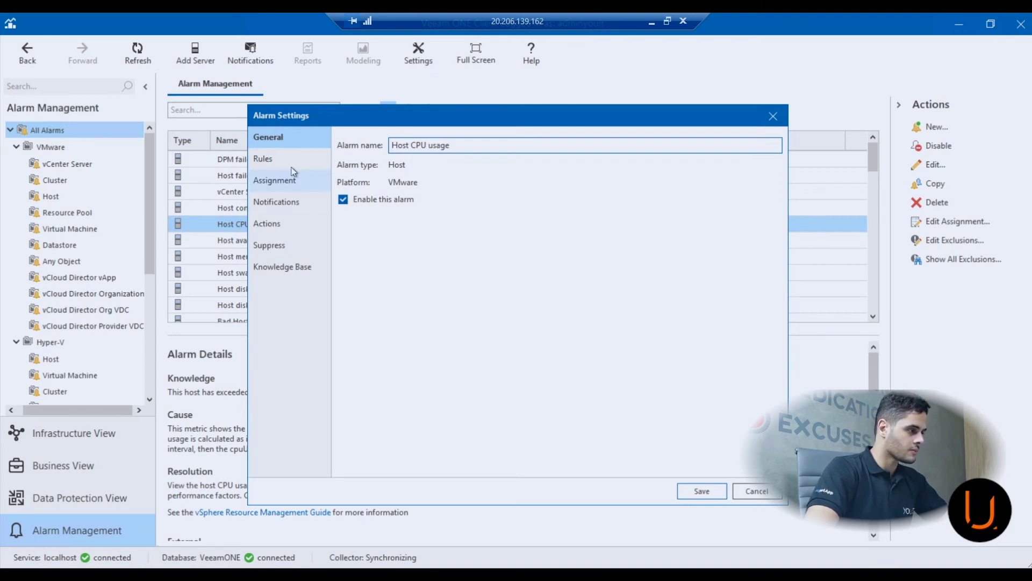
Examine the alarm's CPU usage rule, including its warning and error thresholds
click(263, 163)
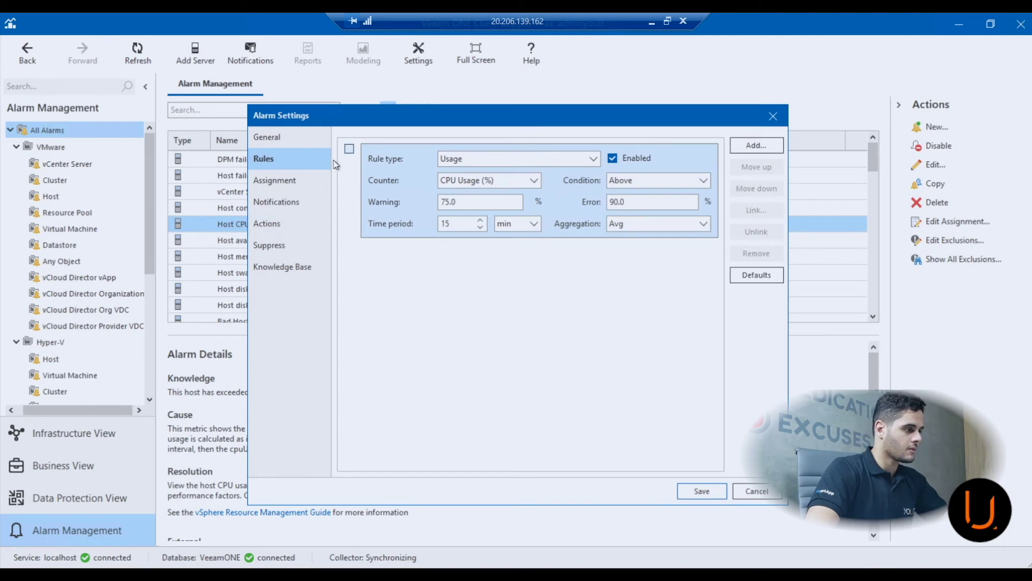
click(349, 151)
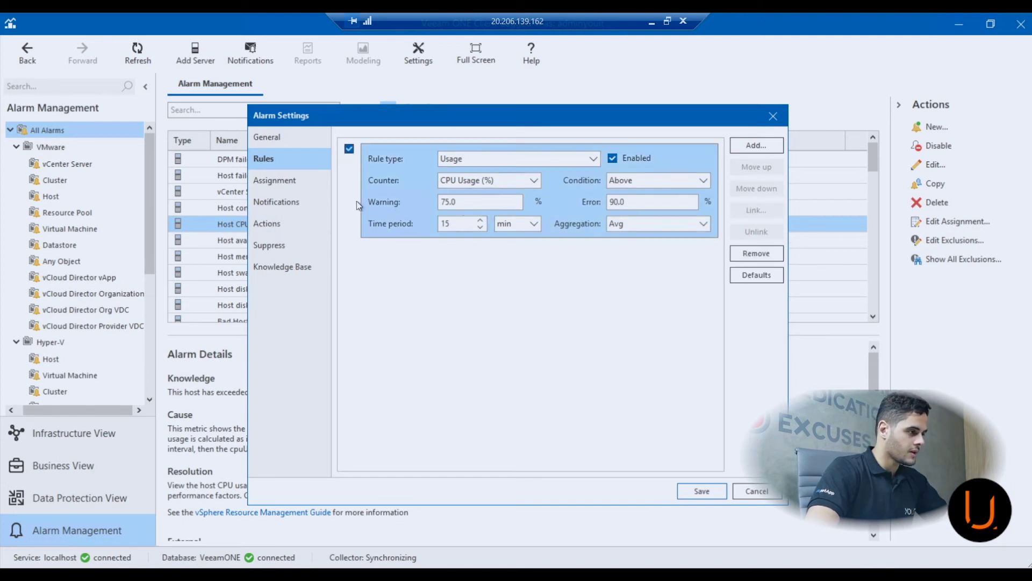
key(shift+Tab)
click(471, 203)
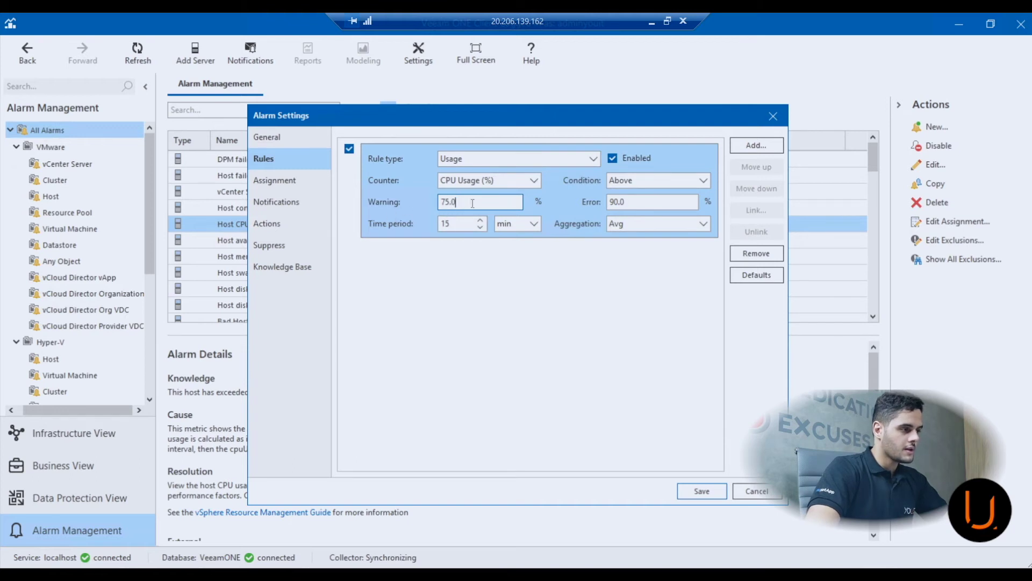
key(Tab)
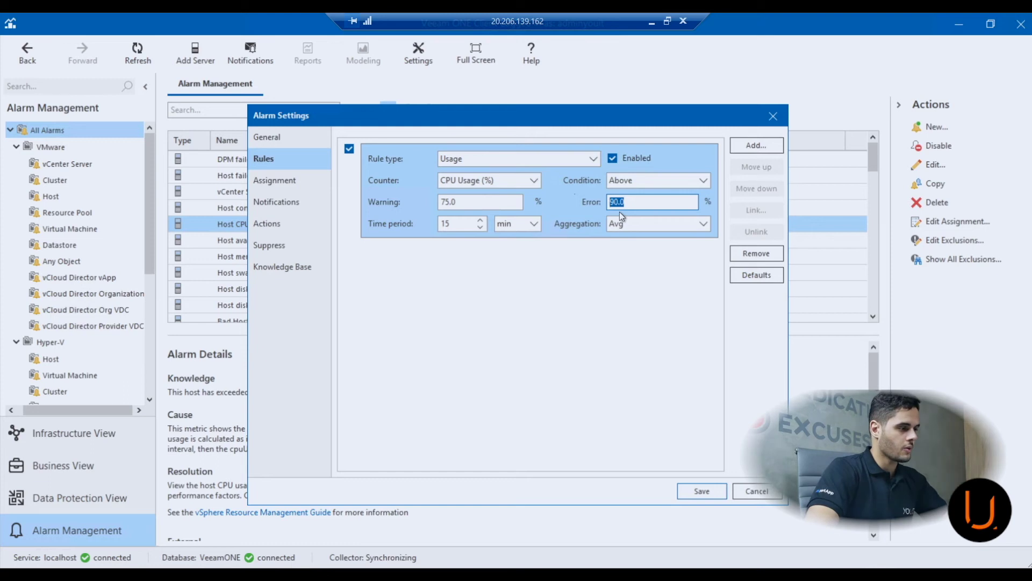
click(591, 205)
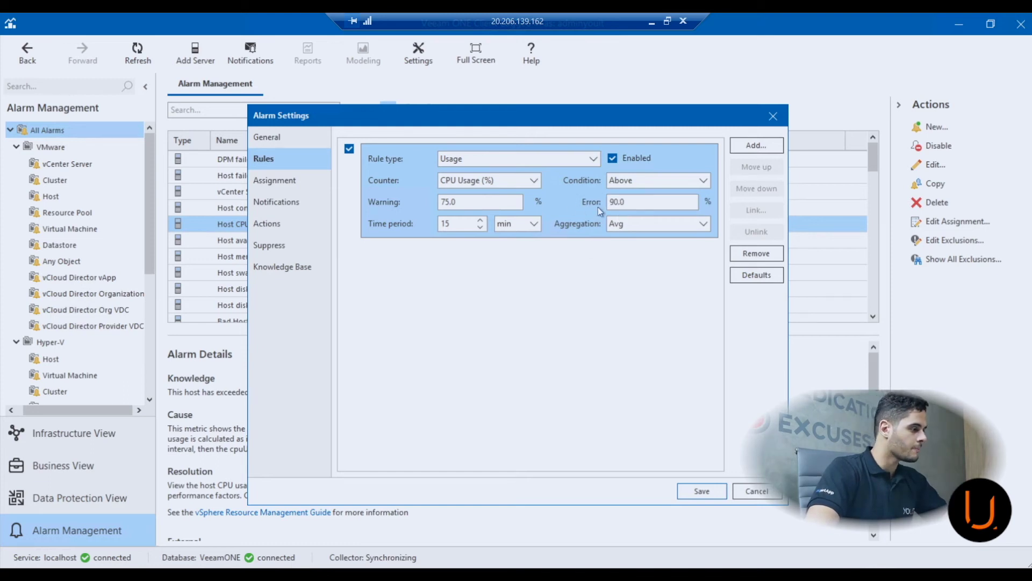
Review the alarm's assignment and the available notification actions, and show its Actions settings
click(291, 179)
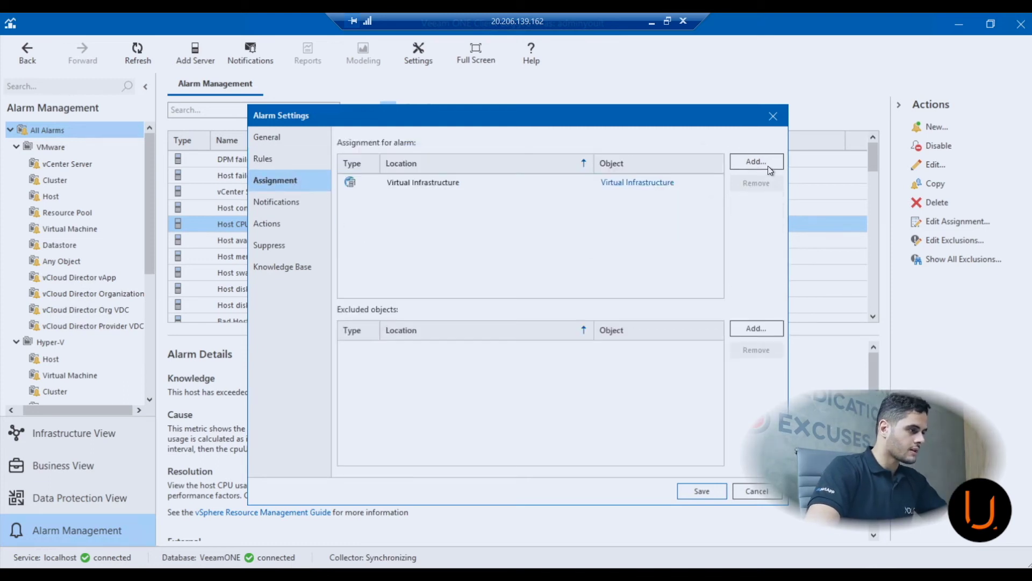
click(444, 184)
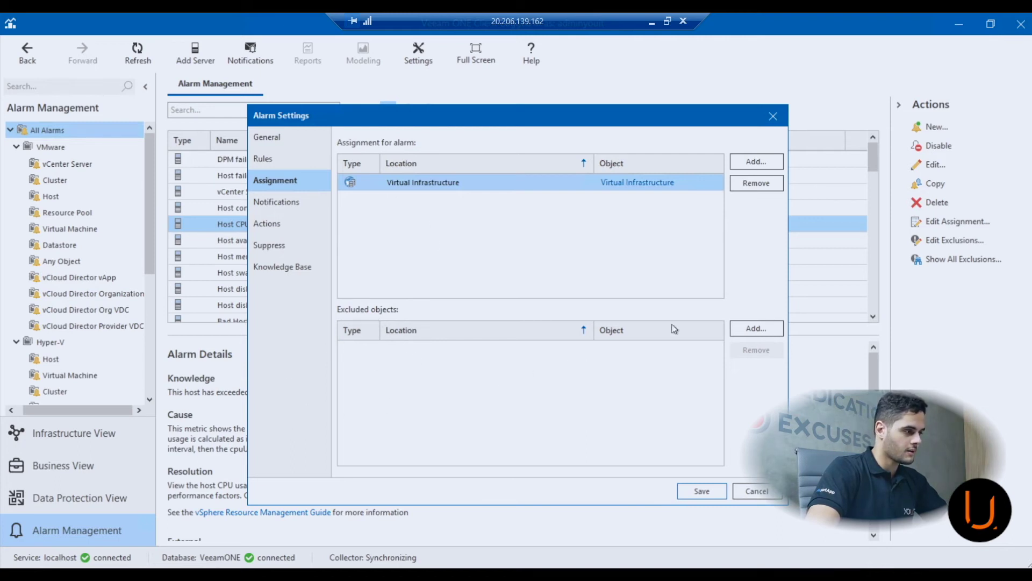
click(293, 208)
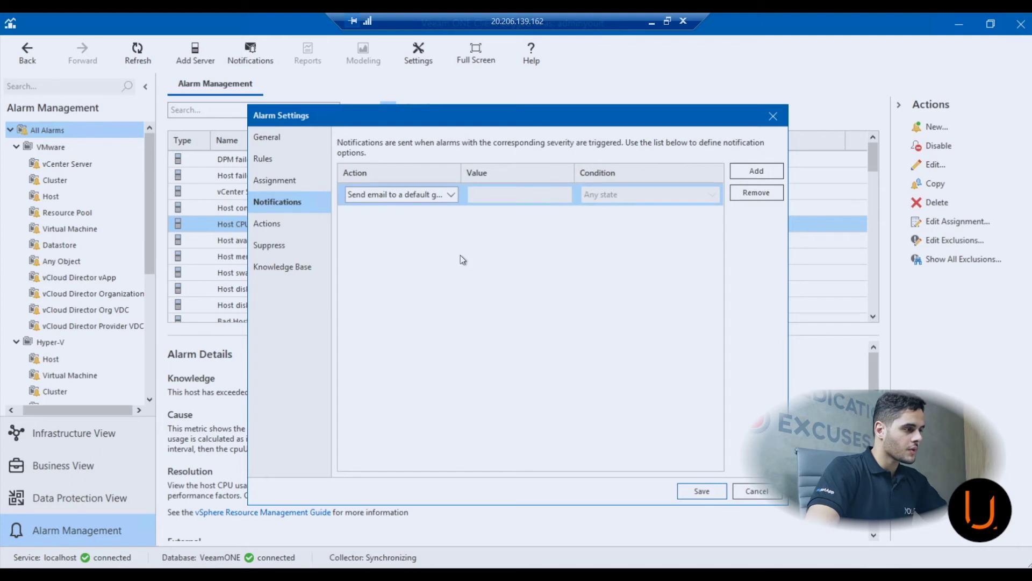
click(430, 195)
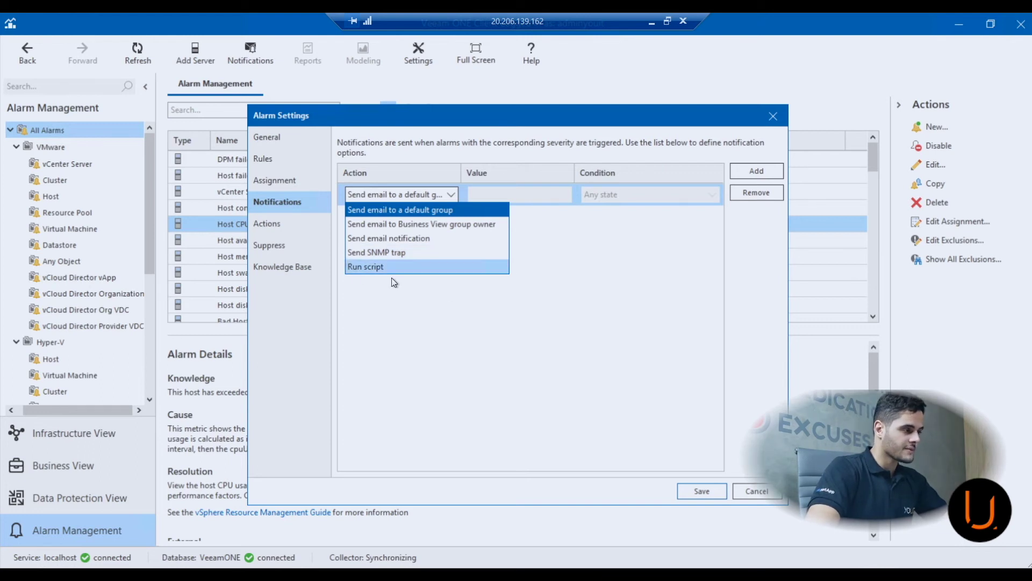
click(363, 263)
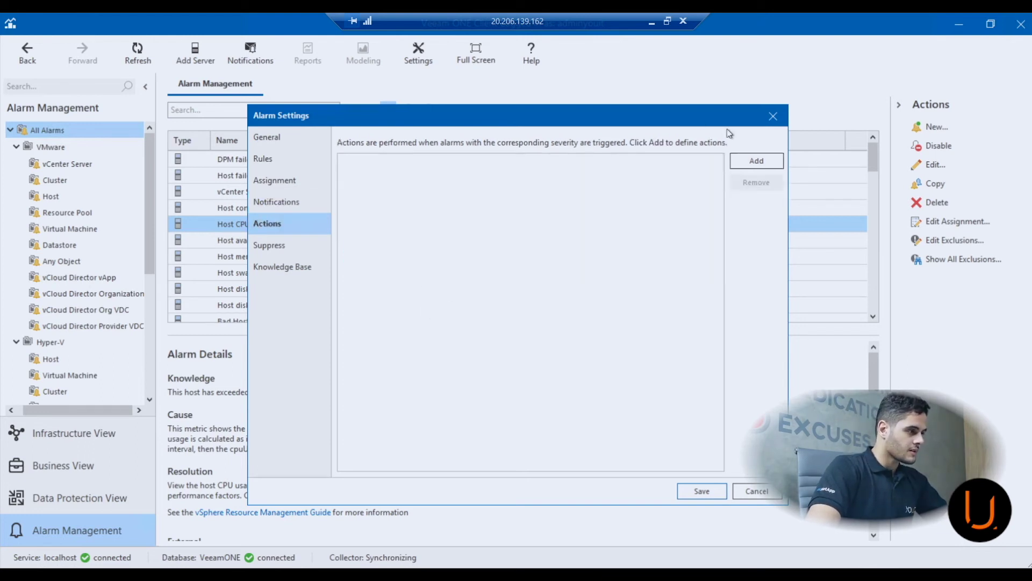
Add a Run script action to the alarm, look through its execution types, and close the settings without saving
click(742, 160)
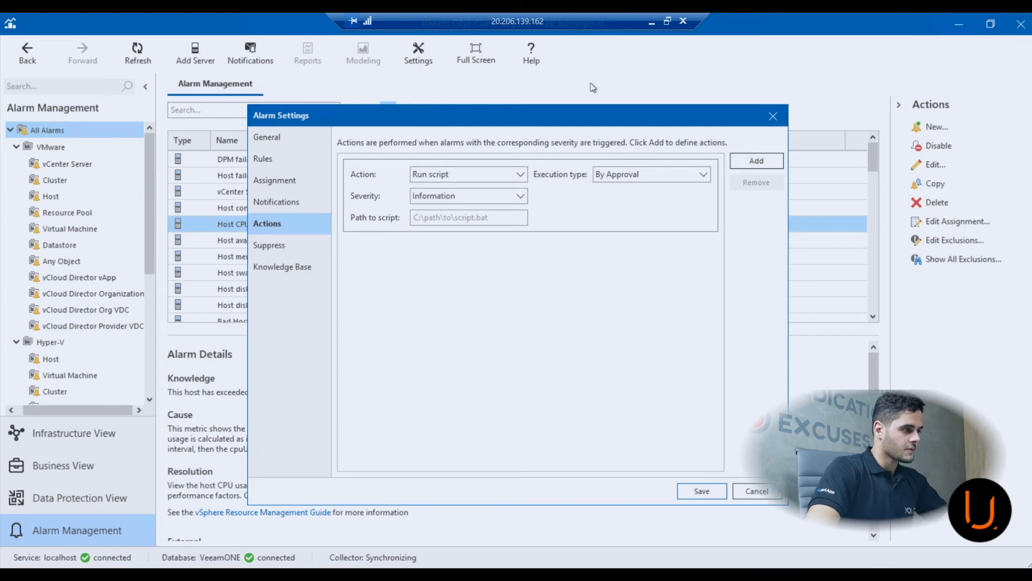
click(471, 180)
click(492, 312)
click(417, 217)
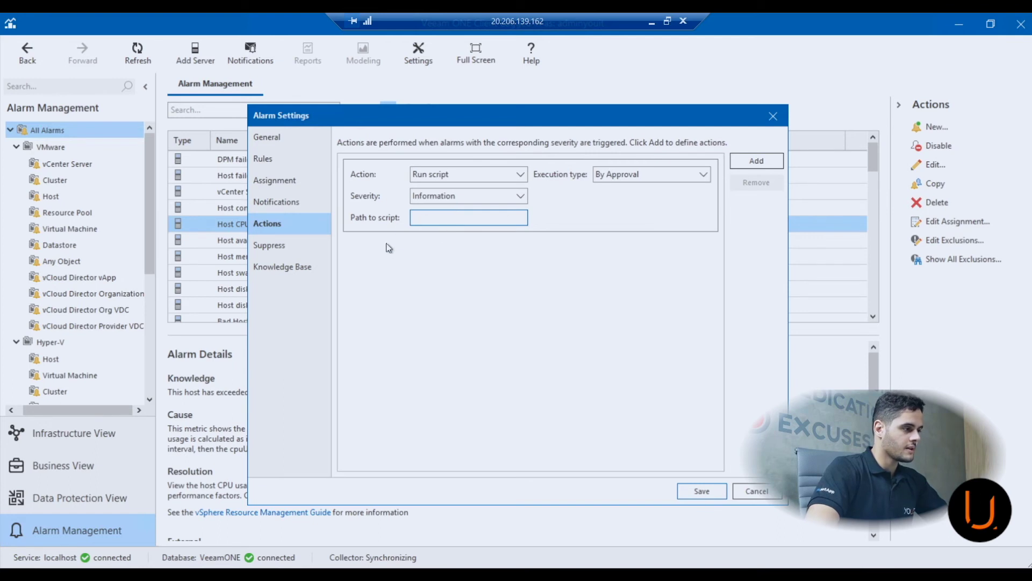
click(664, 175)
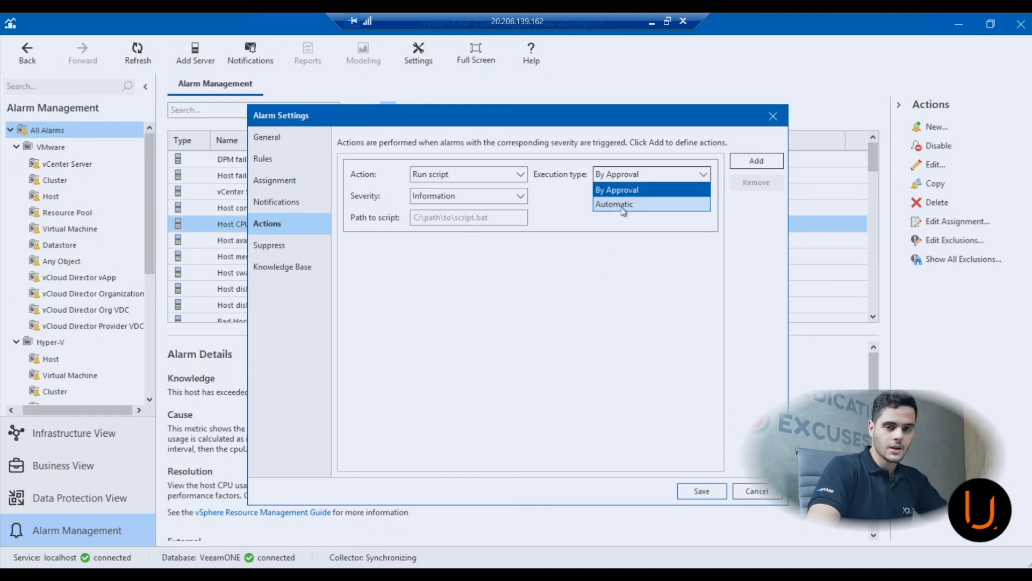
click(527, 287)
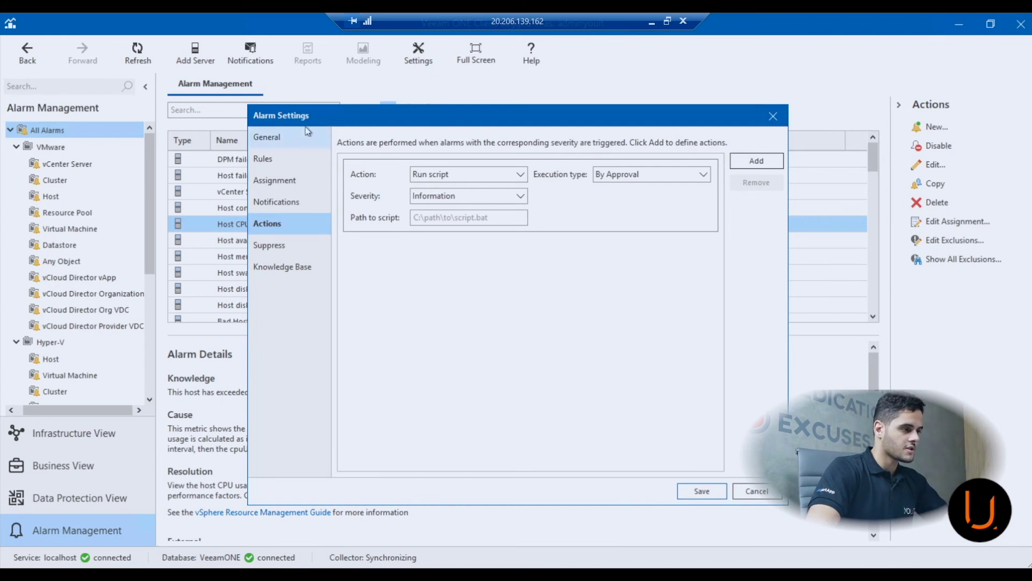
click(772, 117)
scroll(415, 242, down, 3)
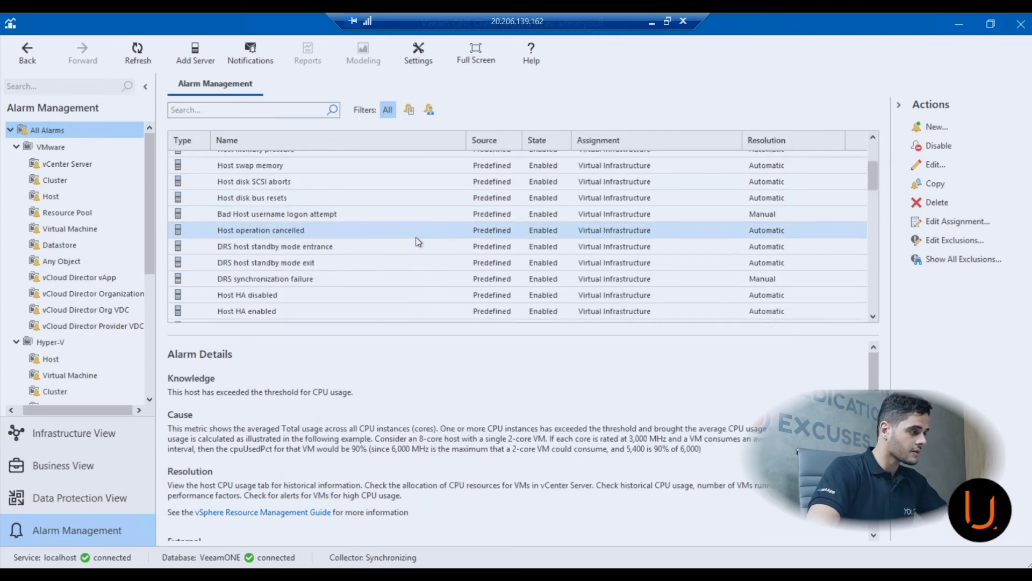
scroll(415, 242, up, 3)
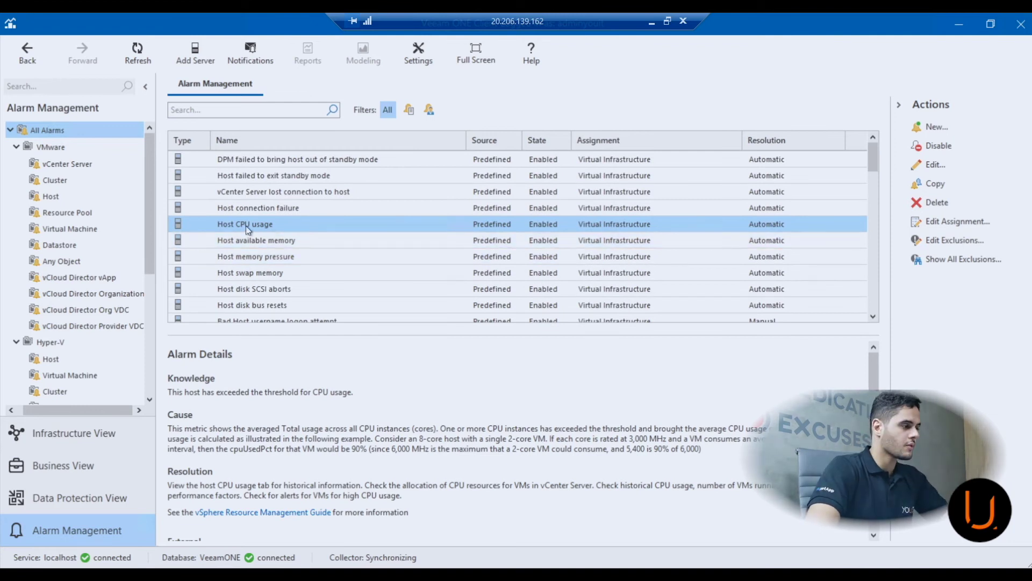
Switch to the Veeam ONE Web Client and look through the available dashboards
key(alt+F4)
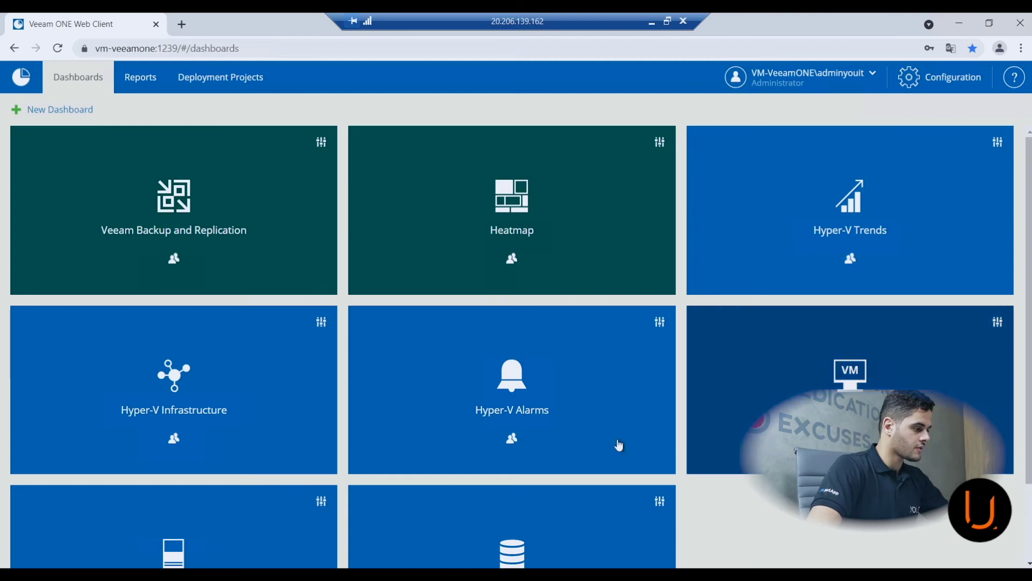
scroll(534, 342, down, 2)
scroll(511, 329, up, 2)
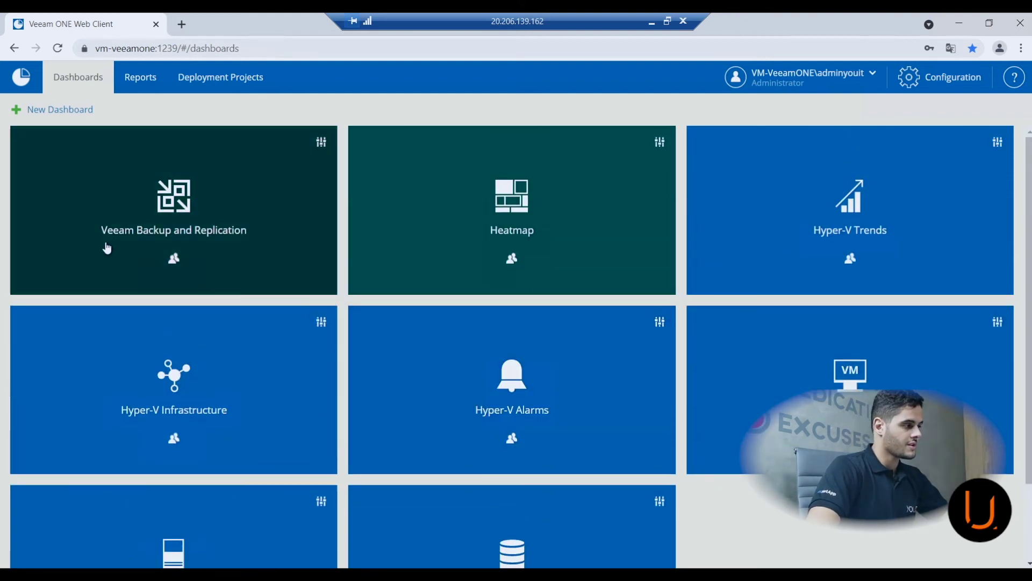
scroll(752, 336, down, 2)
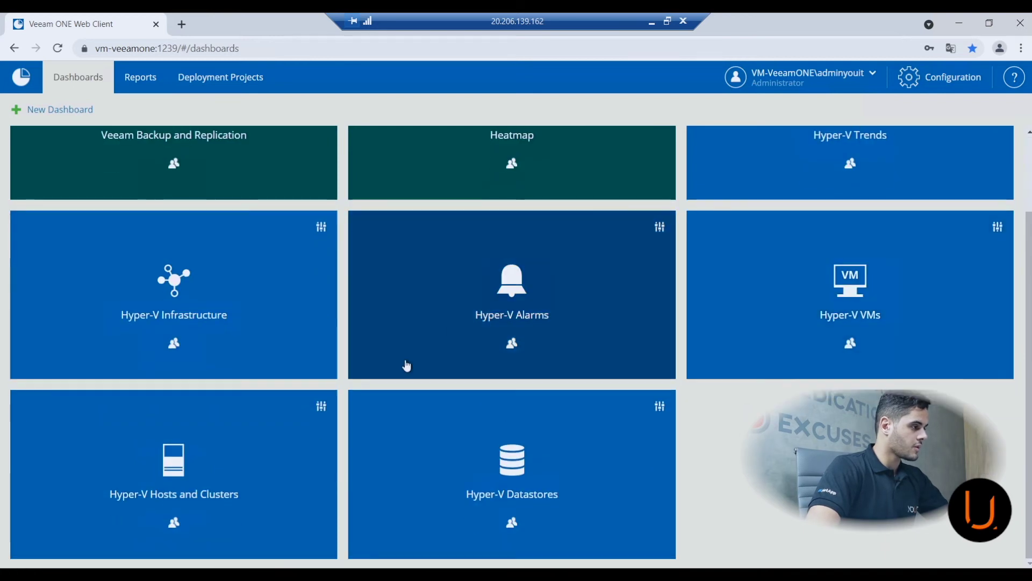
scroll(445, 358, up, 2)
click(63, 111)
click(444, 281)
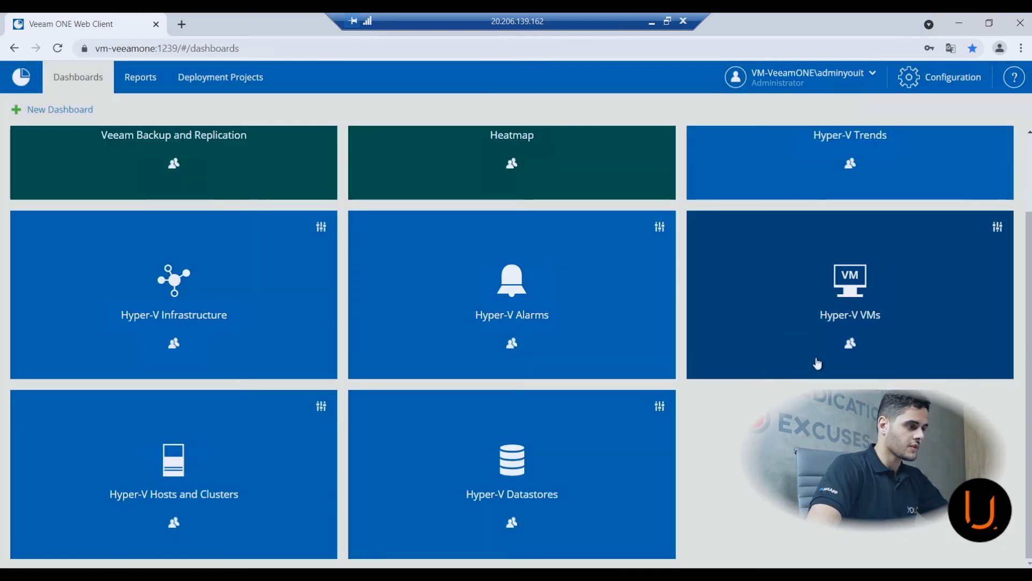
scroll(790, 381, up, 2)
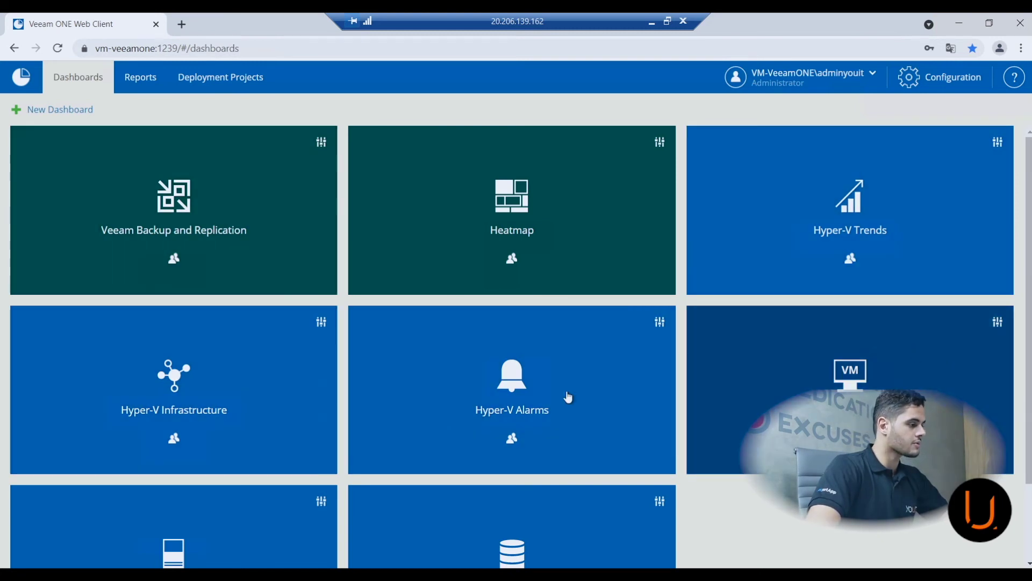
Open the Veeam Backup and Replication dashboard and examine its Backup Window and Jobs Status charts
click(124, 204)
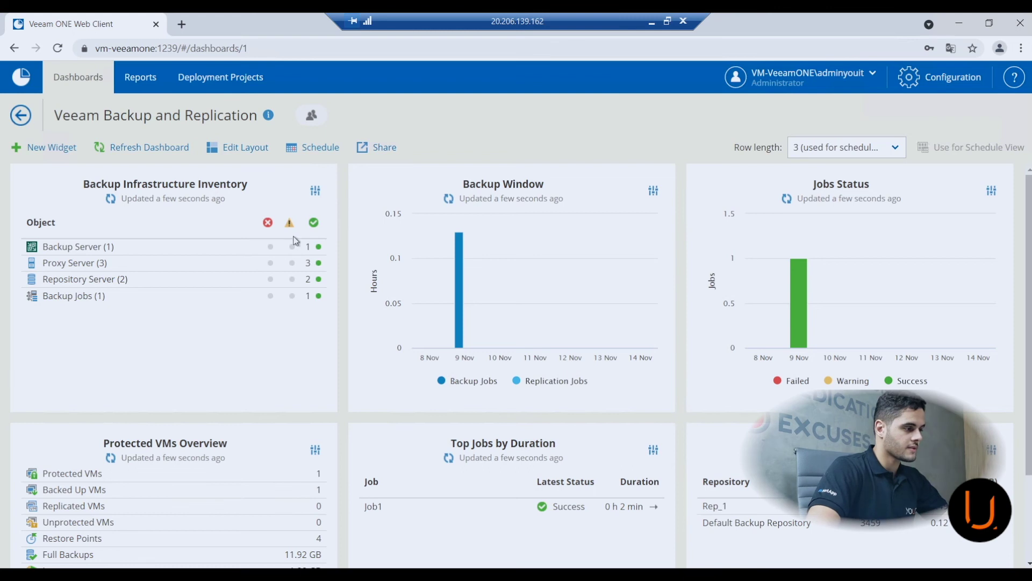
mouse_move(809, 312)
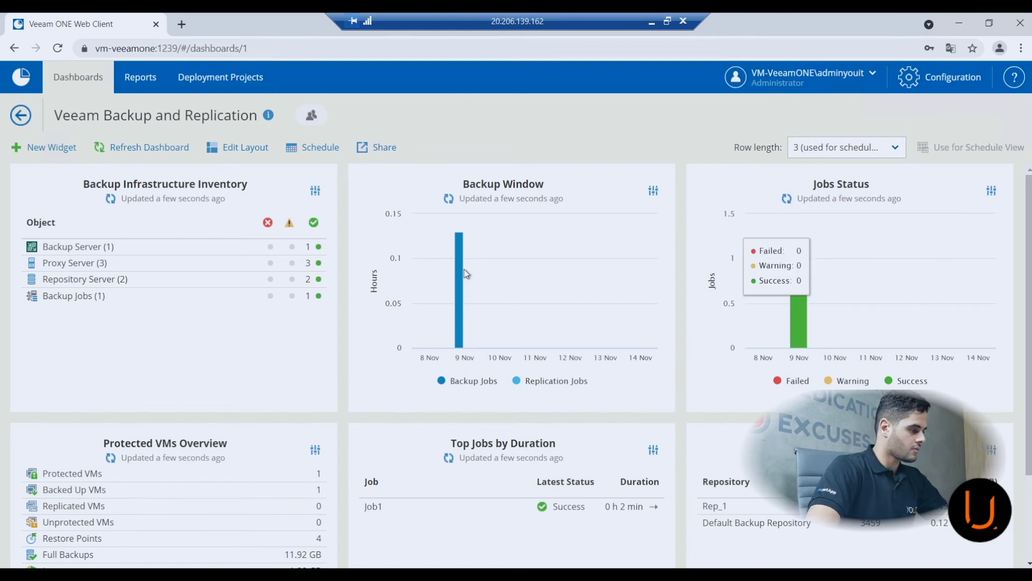
Examine restore points, full backups, increments and source VM size in the Protected VMs Overview widget
scroll(444, 311, down, 2)
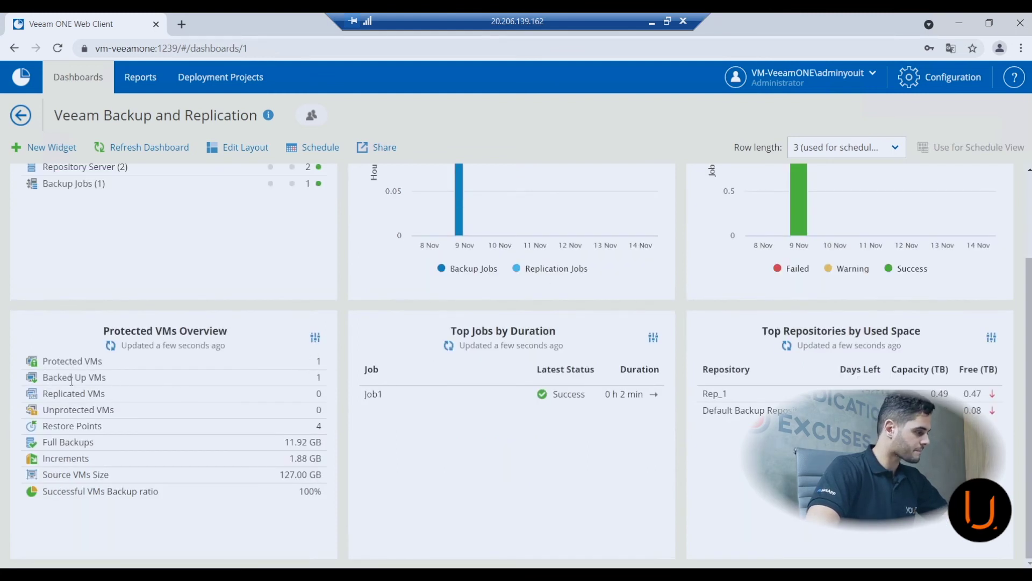
drag(64, 428, 382, 475)
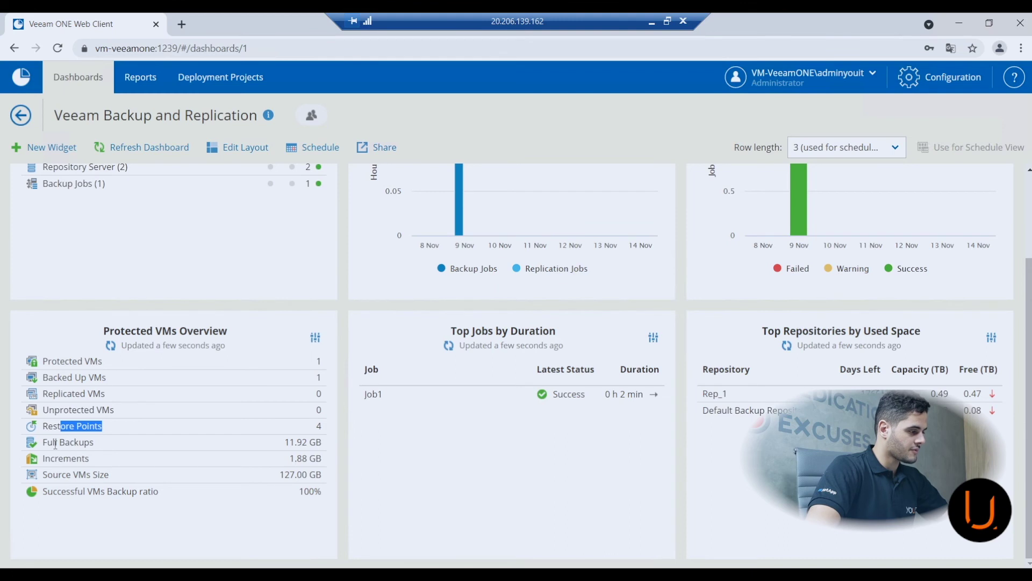
drag(55, 444, 193, 441)
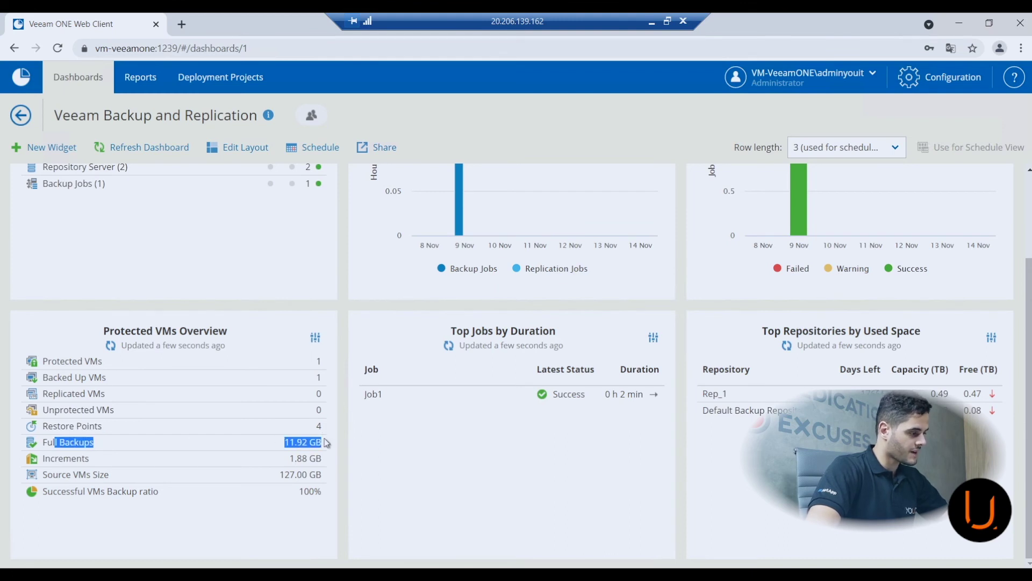
drag(55, 459, 107, 465)
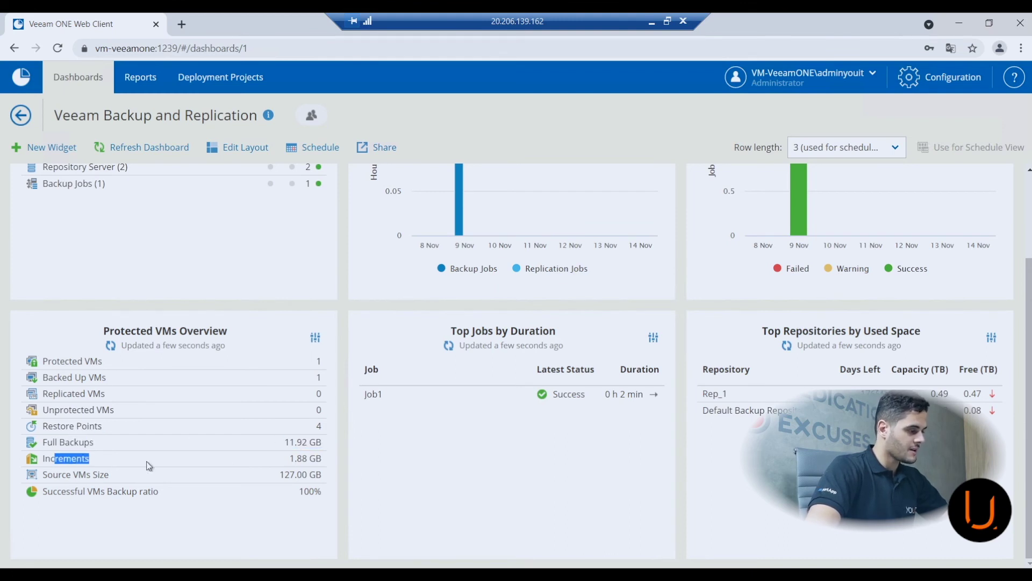
drag(296, 460, 321, 454)
click(455, 470)
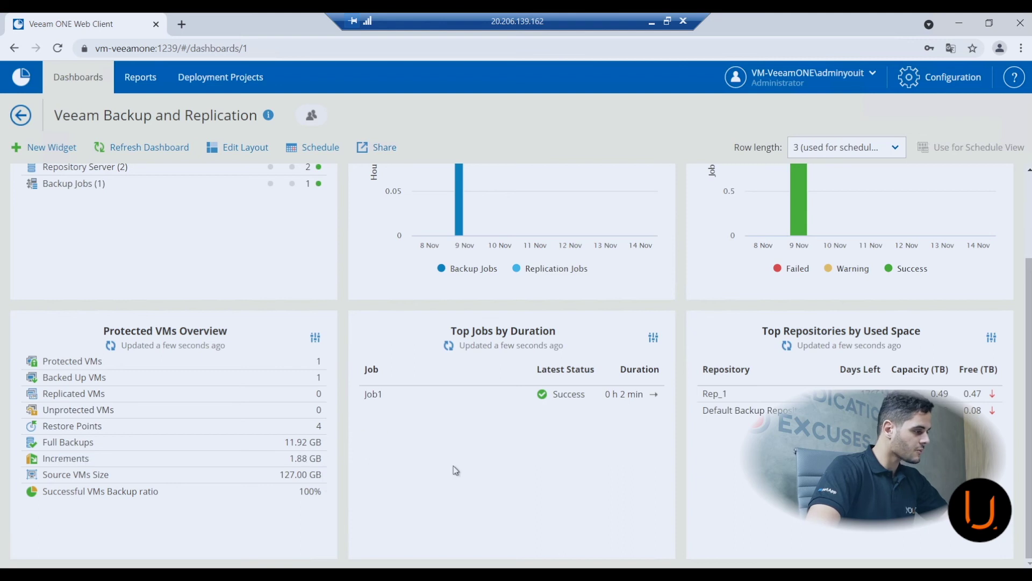
drag(51, 476, 116, 485)
drag(190, 479, 395, 469)
click(443, 469)
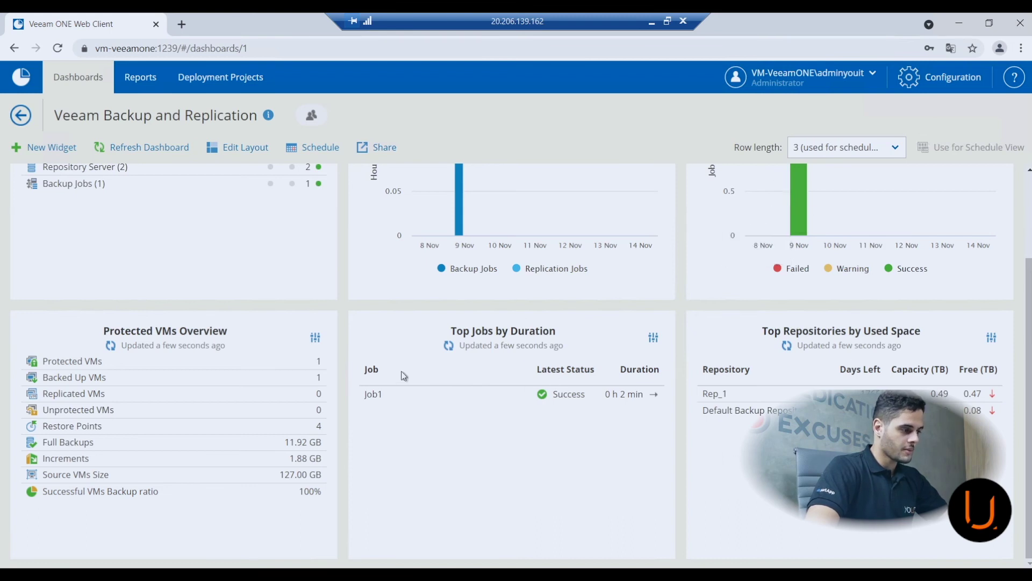
Check the duration of Job1 and the free space and capacity of the Rep_1 repository
drag(611, 389, 644, 392)
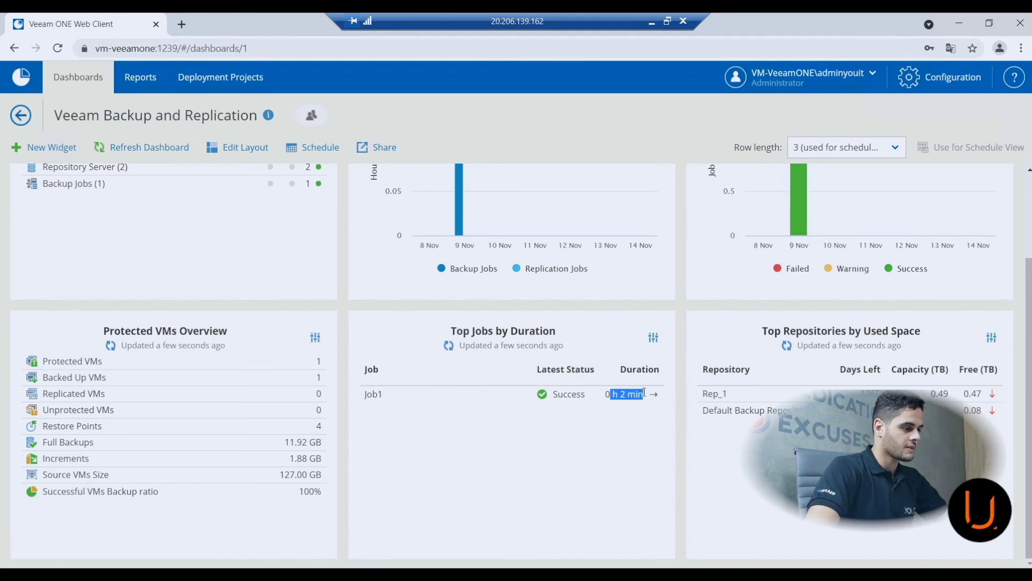
click(696, 485)
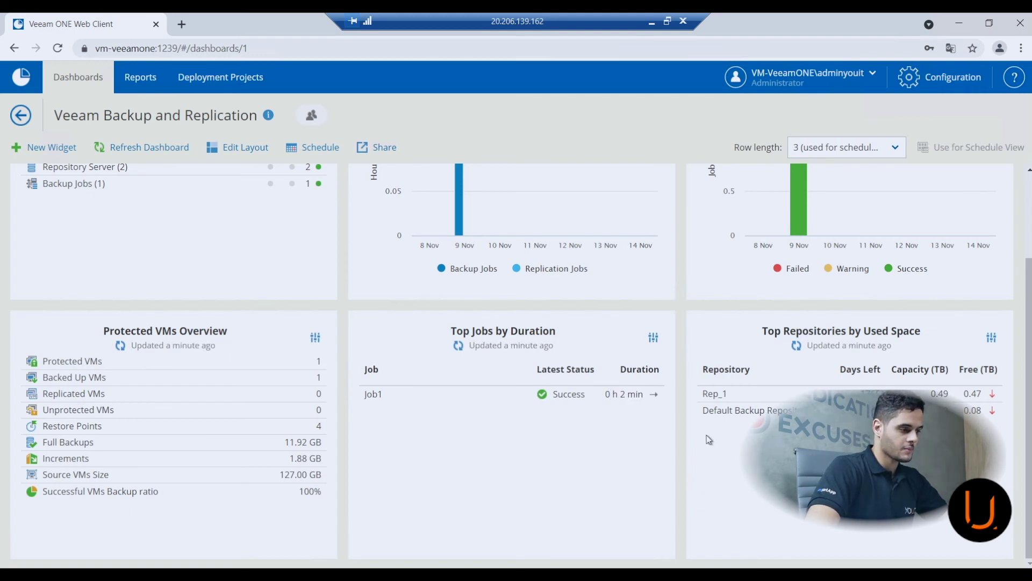
double_click(714, 393)
click(714, 393)
double_click(966, 394)
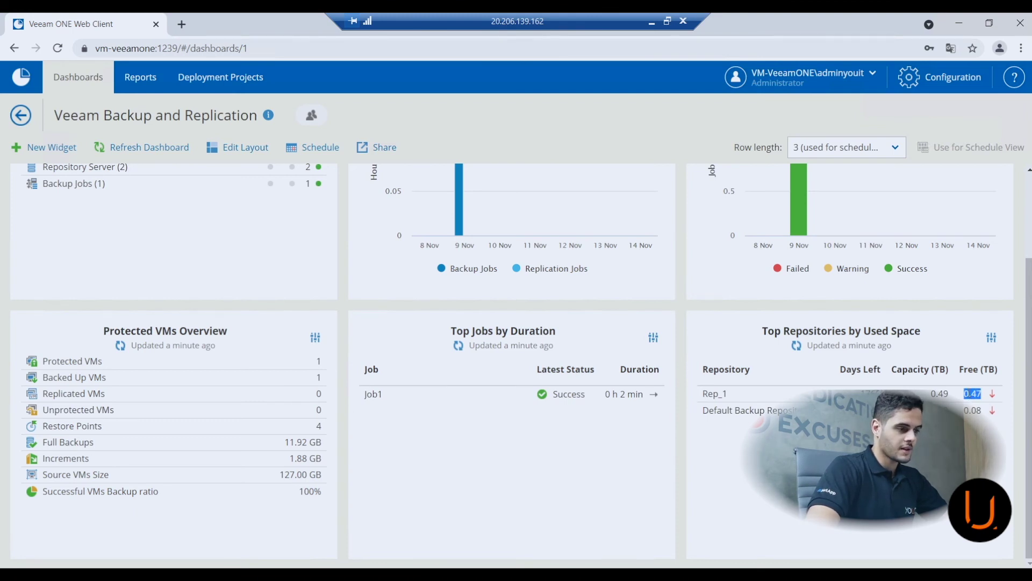
double_click(938, 394)
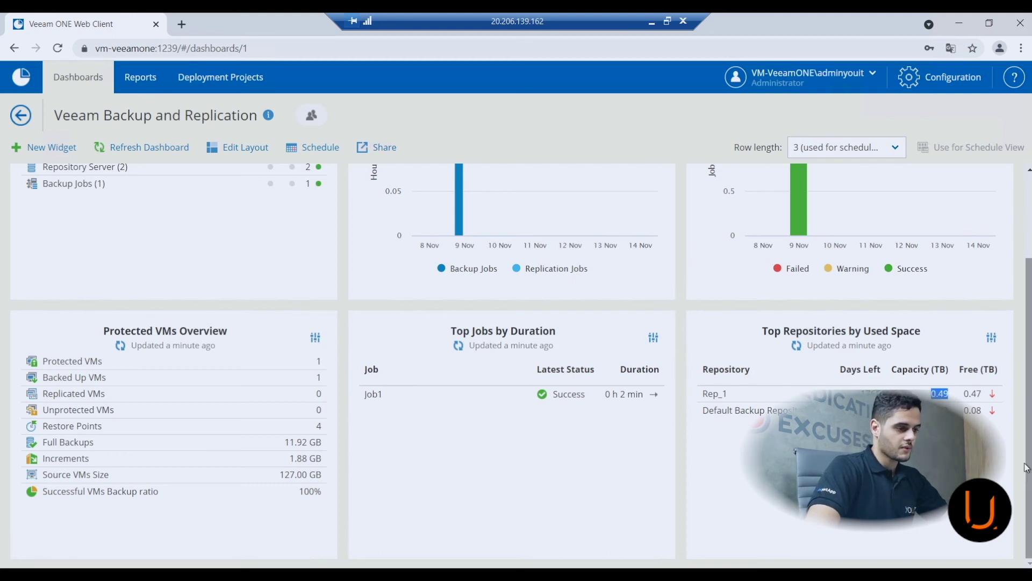
Open the Heatmap dashboard, examine its repository free space, proxy usage and repository usage widgets, and return to the dashboard list
click(21, 115)
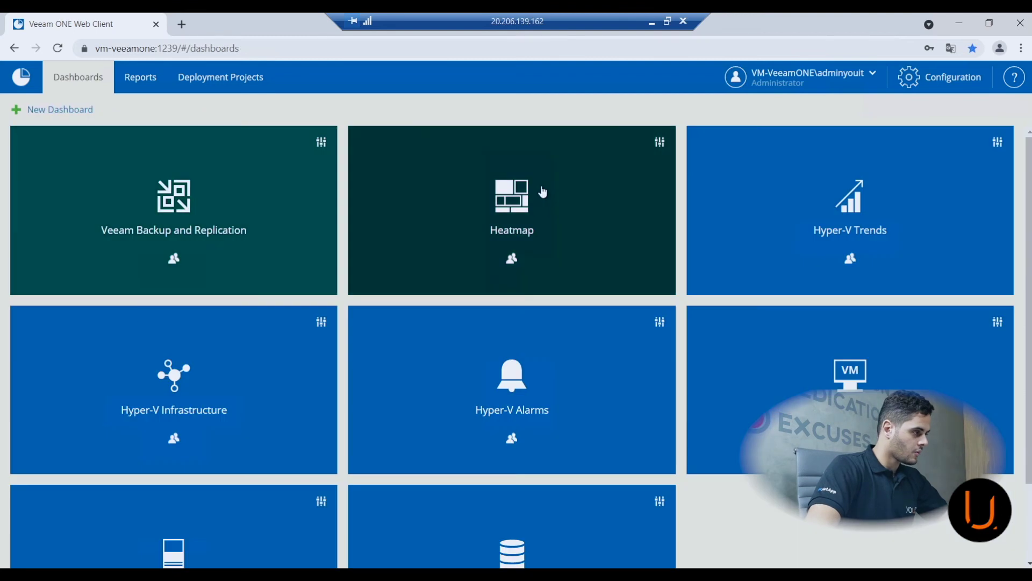
click(543, 191)
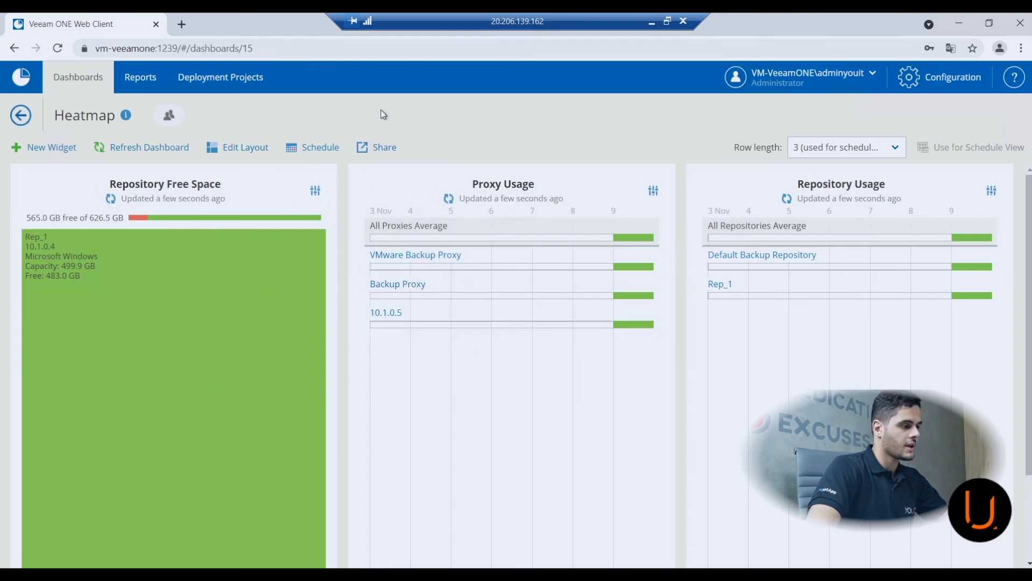
scroll(536, 279, down, 1)
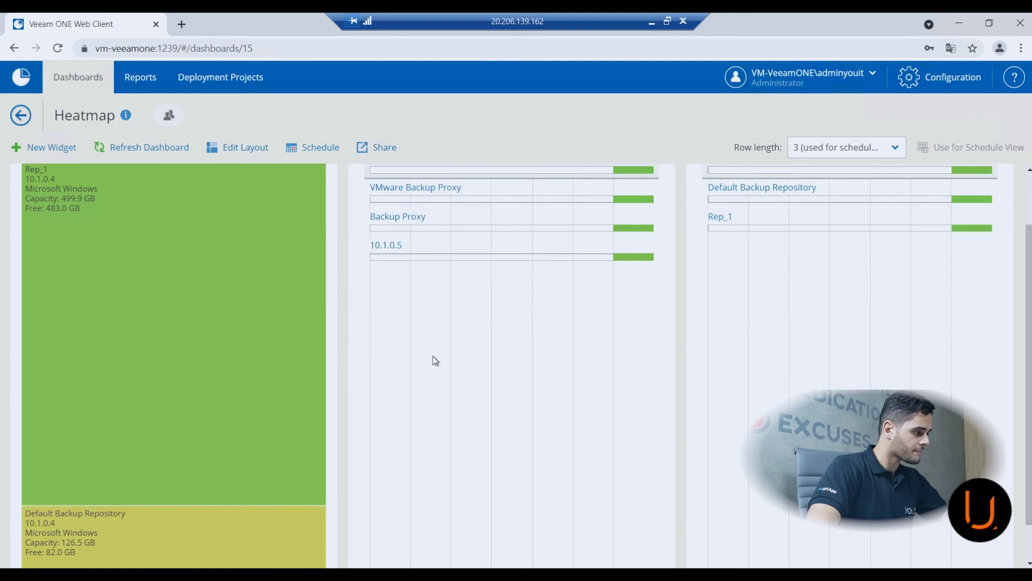
scroll(436, 350, up, 1)
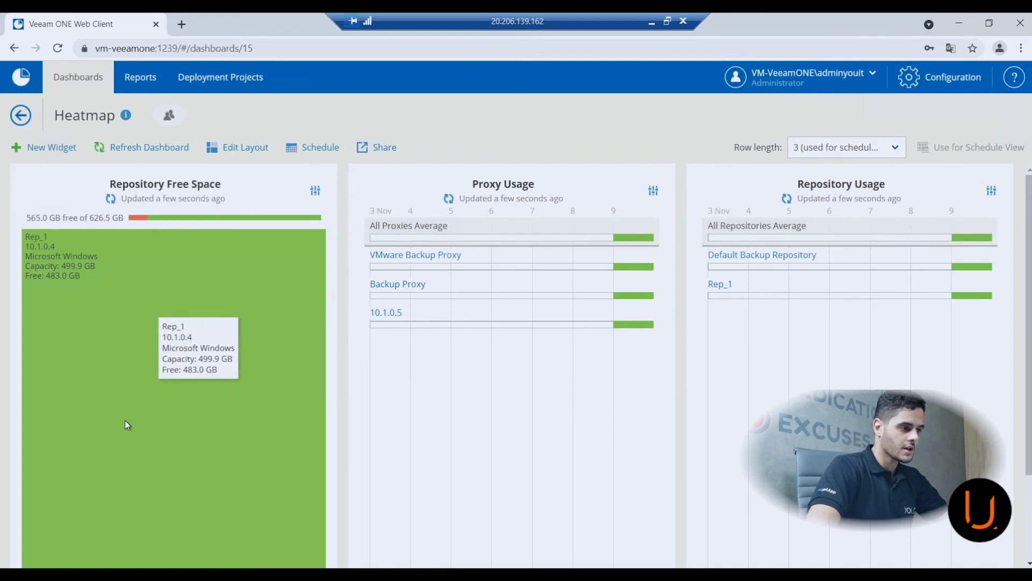
scroll(726, 425, down, 2)
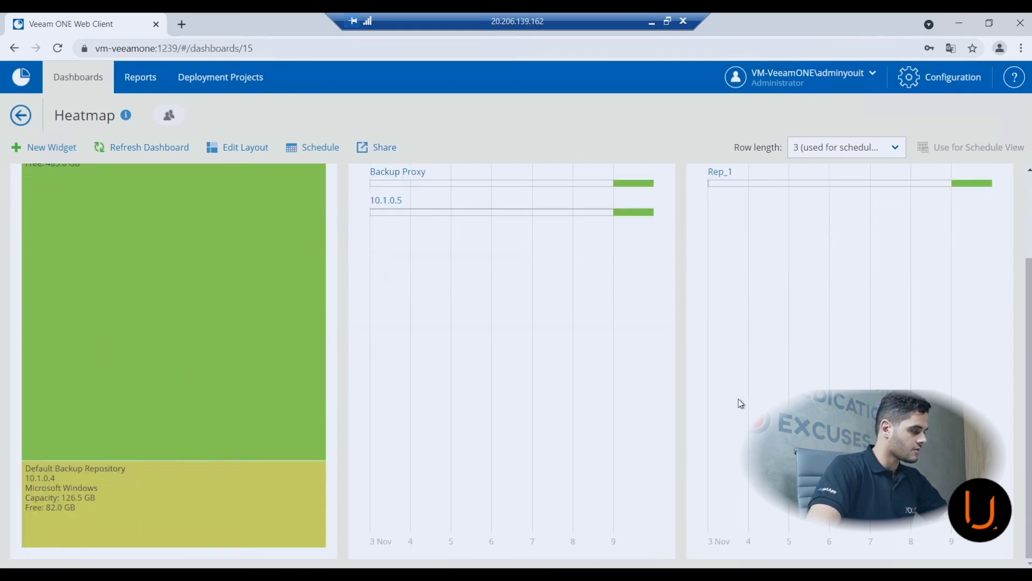
scroll(739, 396, up, 2)
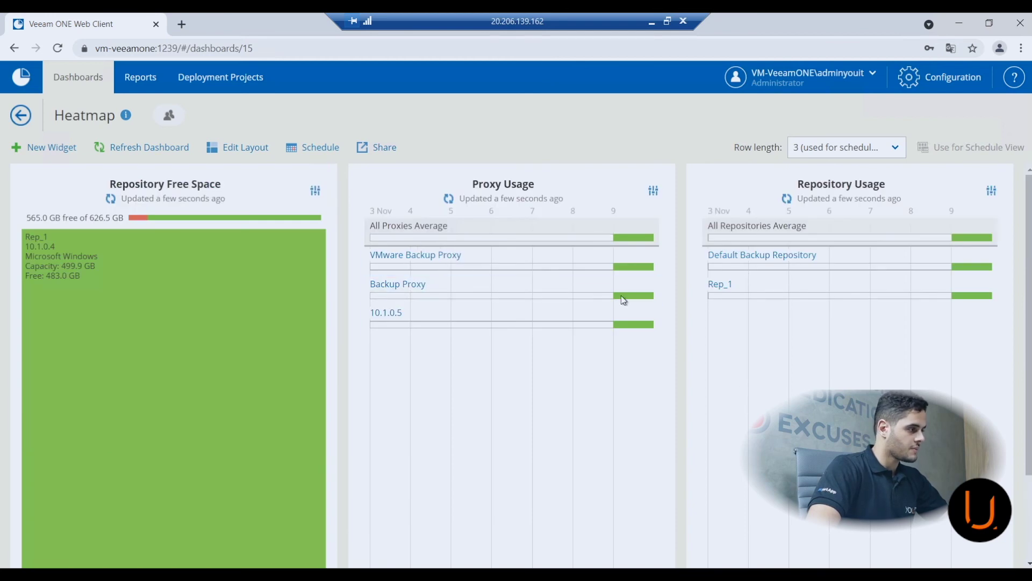
scroll(359, 306, down, 2)
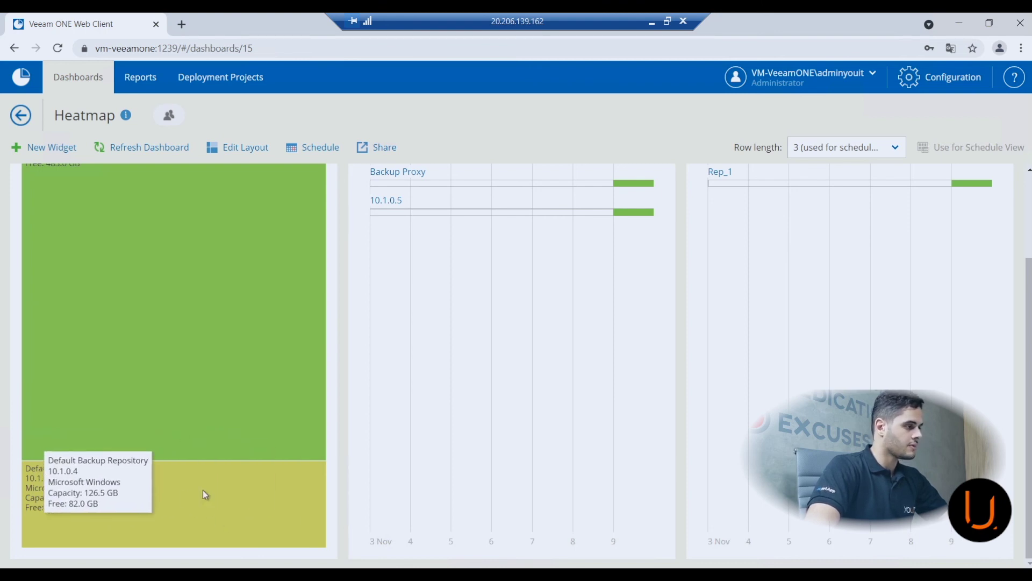
scroll(443, 371, up, 3)
key(alt+Left)
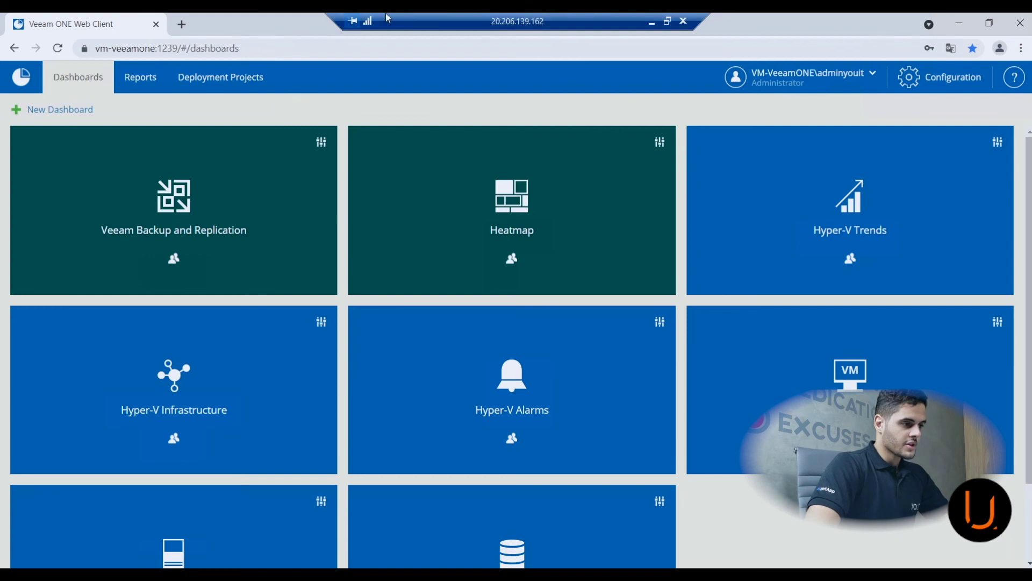
Open the Hyper-V Trends dashboard, review the cluster resource, VMs Growth and VM Uptime widgets, and return to the dashboard list
click(717, 143)
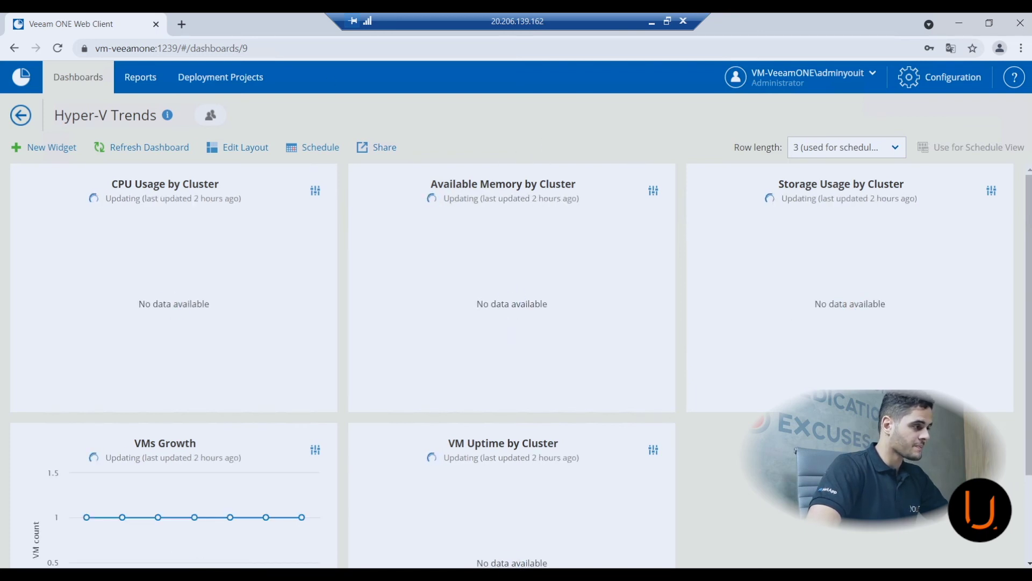
scroll(691, 382, down, 3)
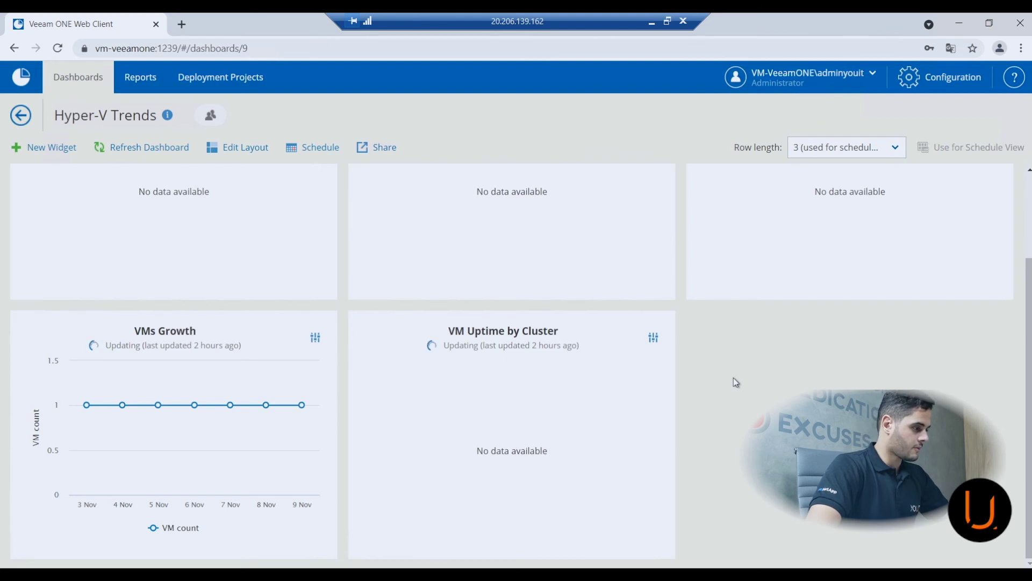
scroll(734, 378, up, 3)
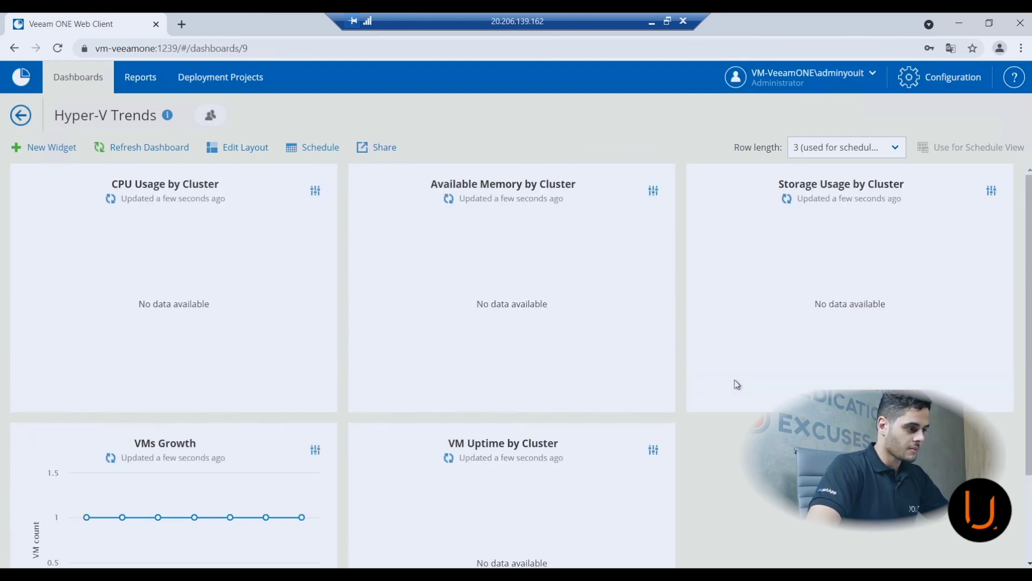
scroll(737, 384, down, 2)
scroll(726, 398, up, 2)
scroll(720, 397, down, 2)
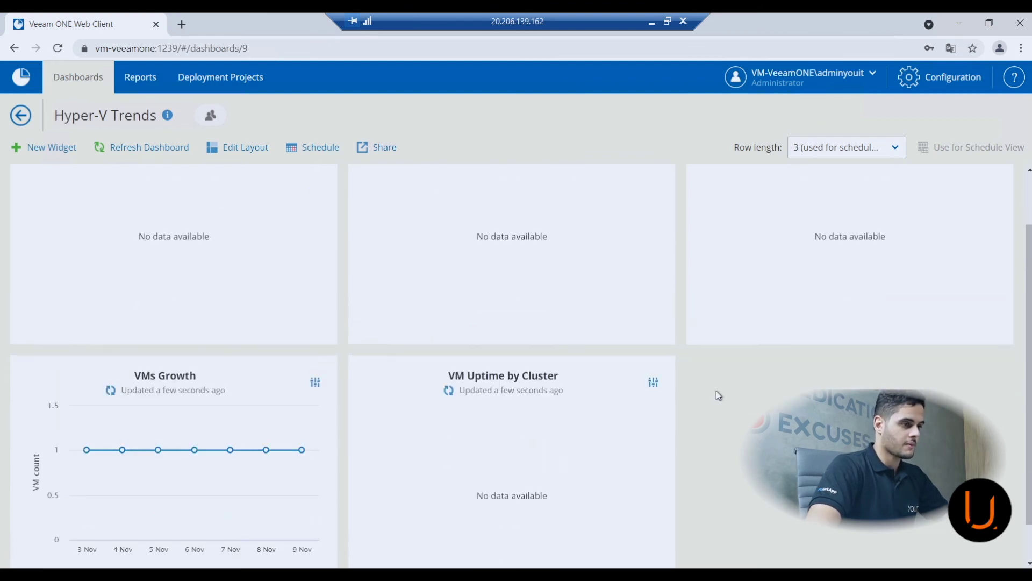
scroll(718, 392, up, 2)
scroll(715, 401, down, 2)
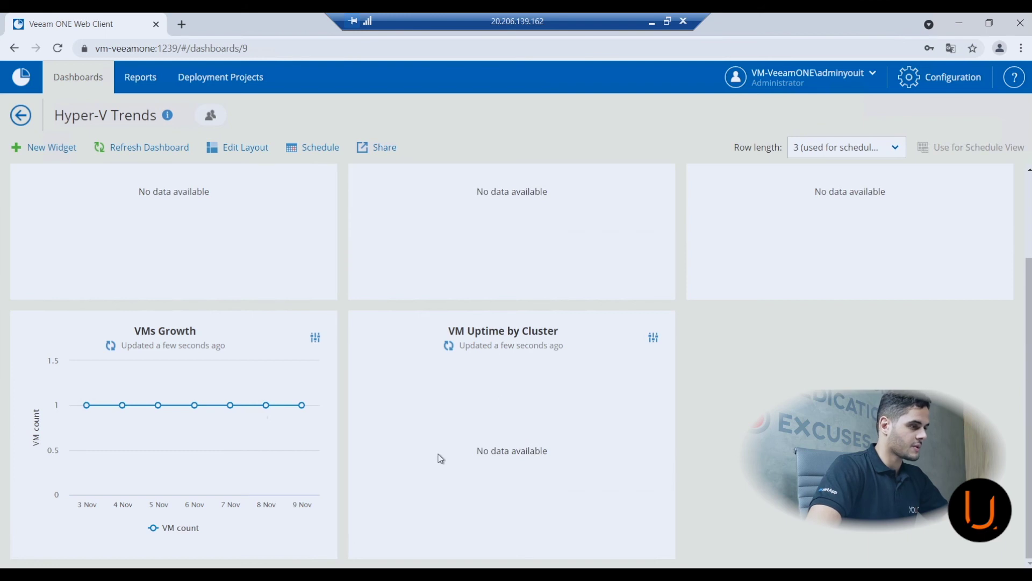
scroll(783, 385, up, 1)
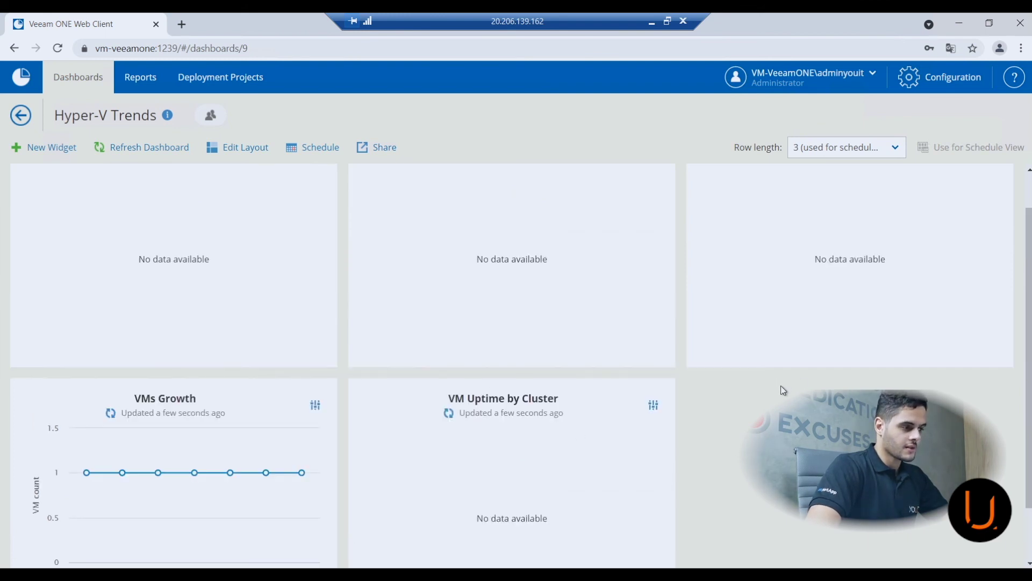
scroll(727, 426, up, 1)
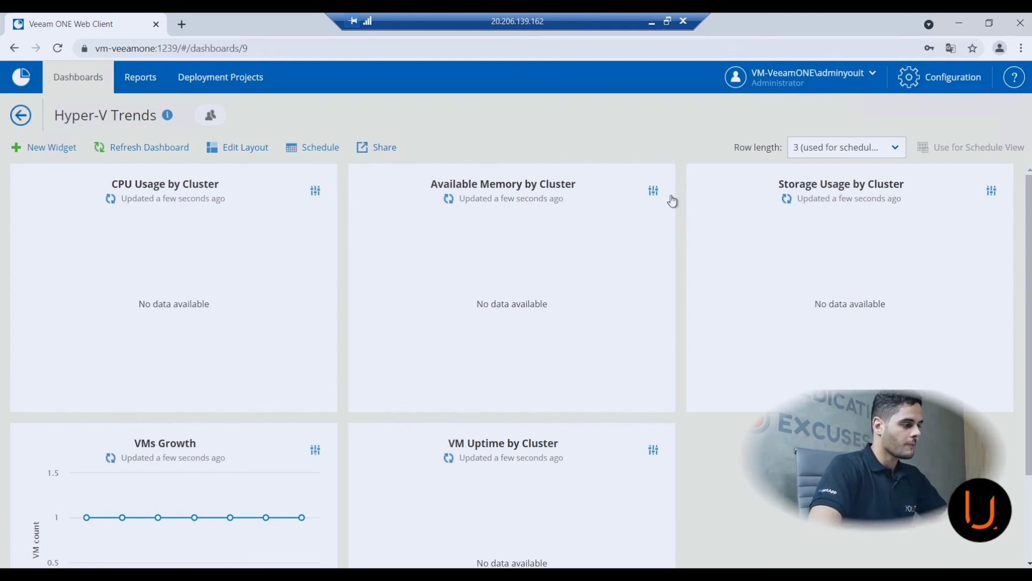
scroll(699, 231, down, 3)
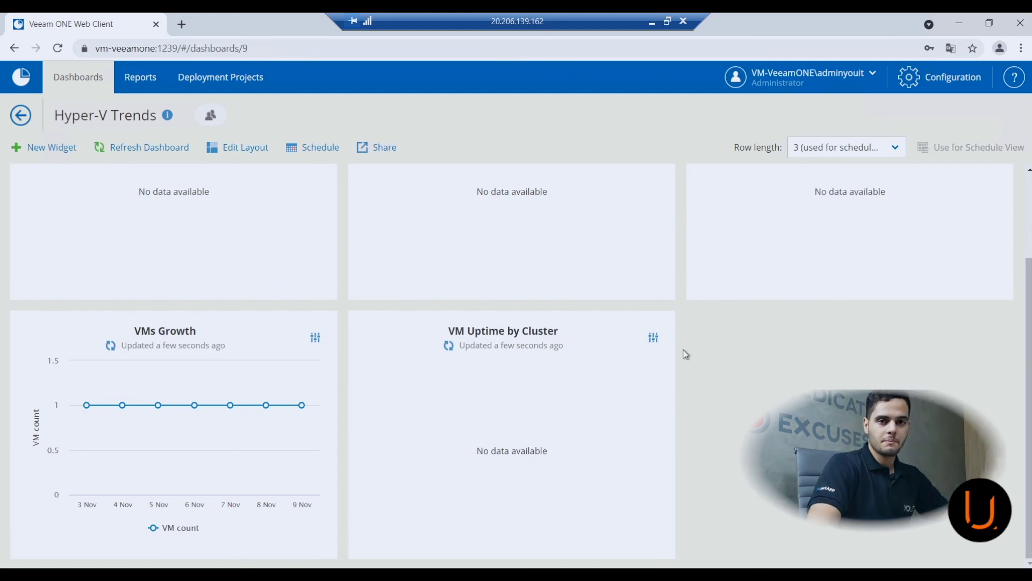
scroll(684, 352, up, 3)
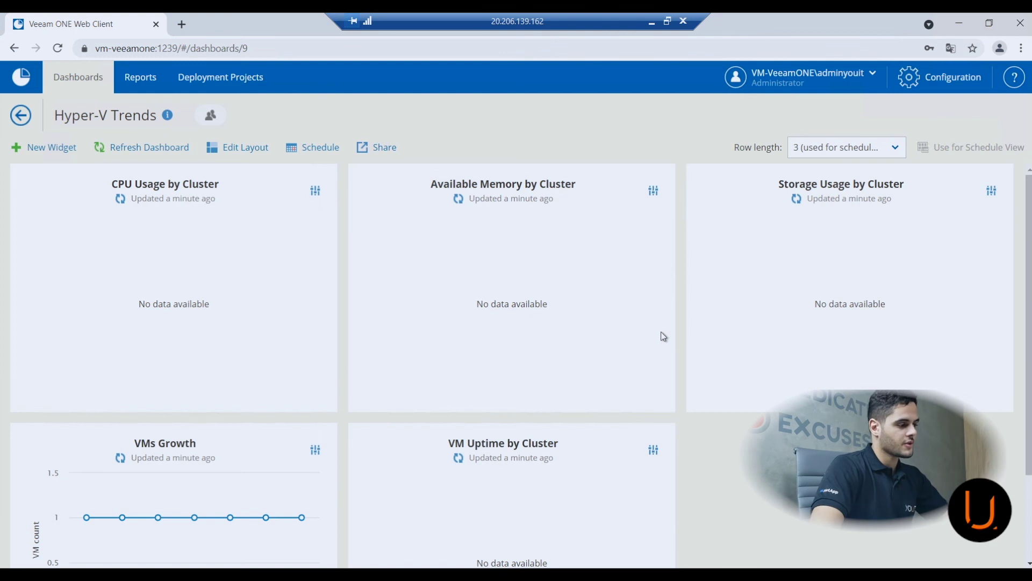
scroll(661, 331, down, 3)
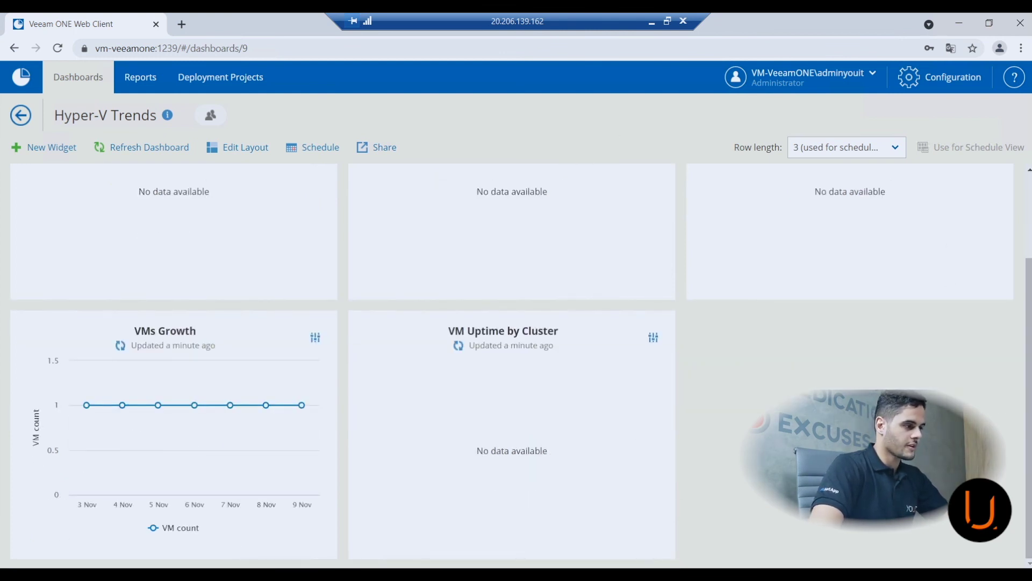
scroll(719, 445, up, 3)
key(alt+Left)
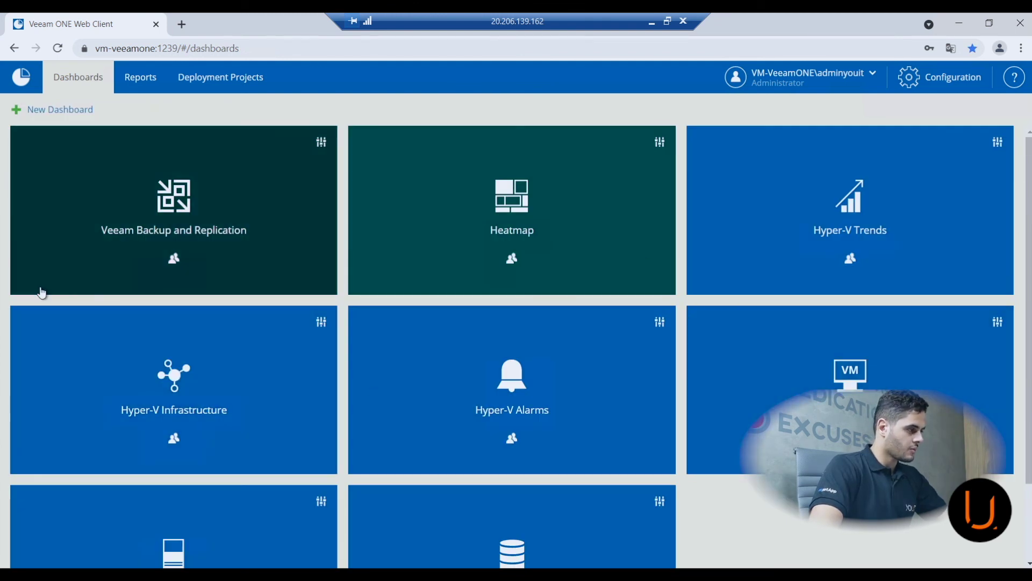
Open the Hyper-V Infrastructure dashboard, review its resource, capacity and ratio widgets, and return to the dashboard list
scroll(253, 223, down, 2)
click(180, 271)
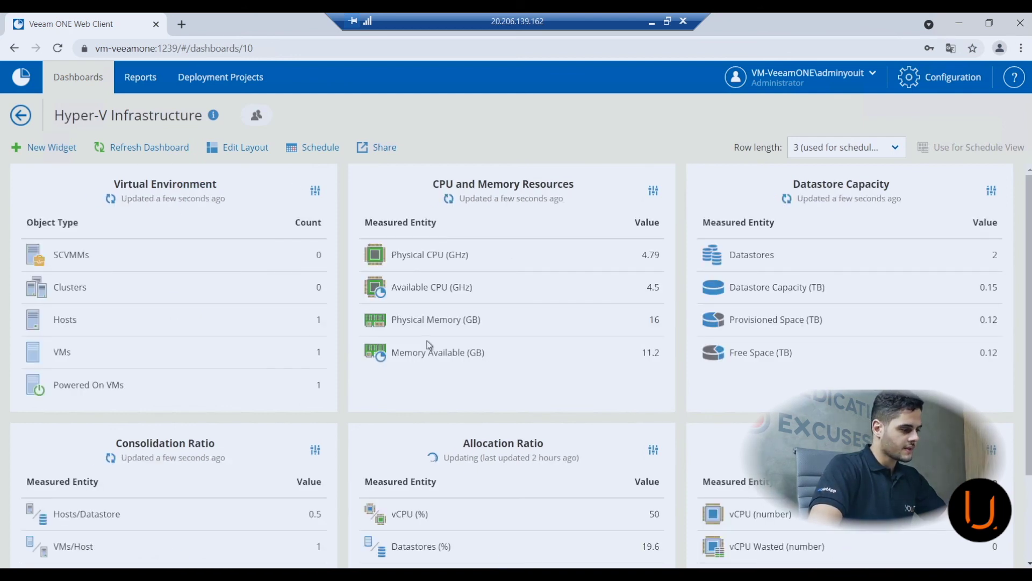
scroll(556, 285, down, 2)
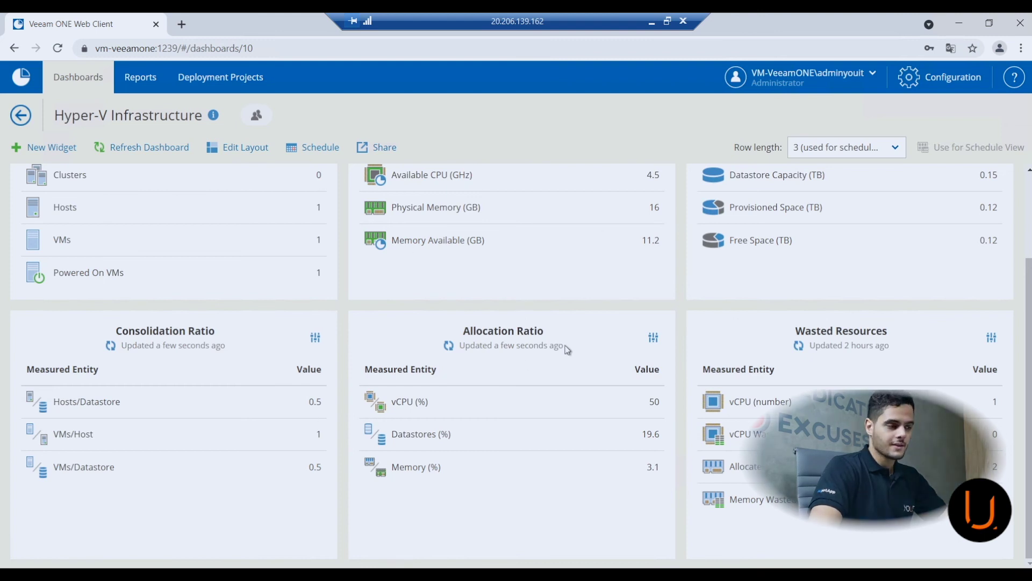
scroll(550, 358, up, 2)
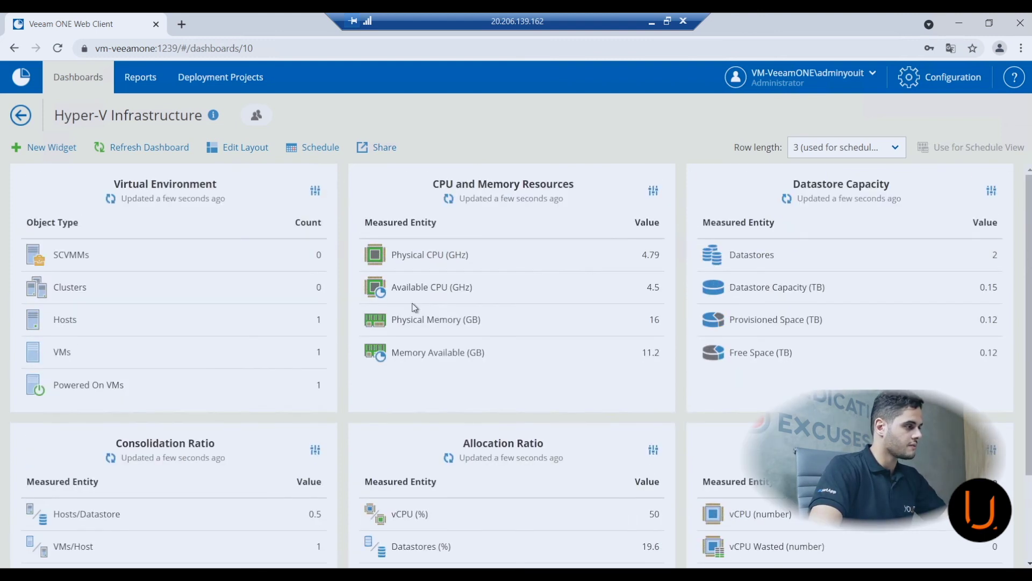
click(20, 118)
Open the report templates and browse the list of all available reports
click(146, 83)
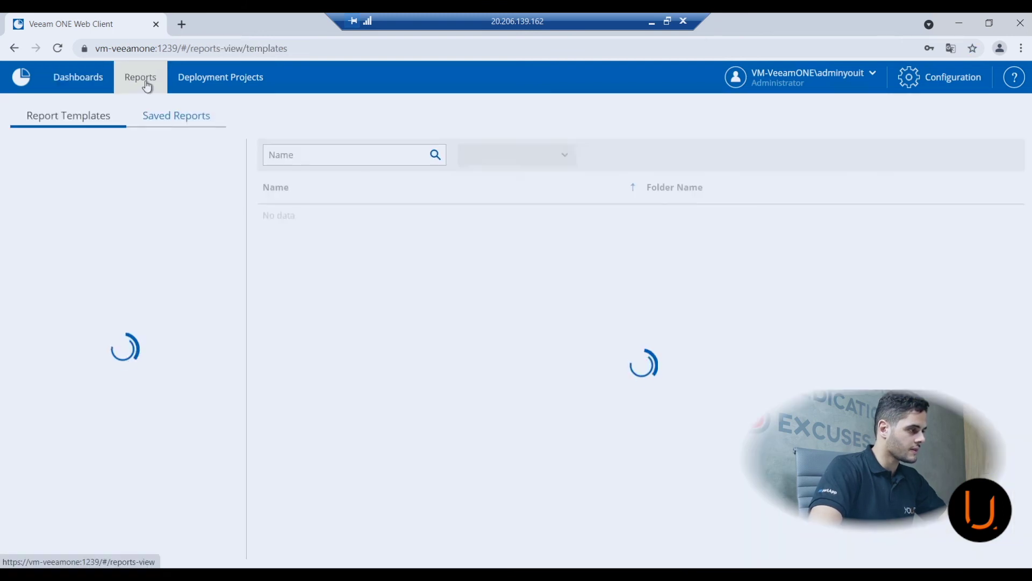
scroll(496, 262, down, 10)
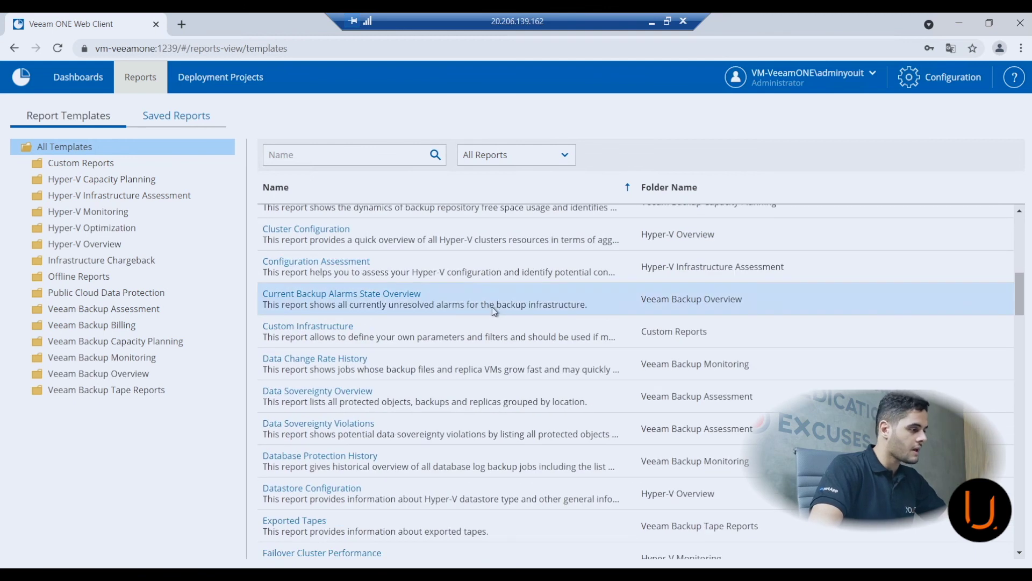
scroll(492, 307, down, 8)
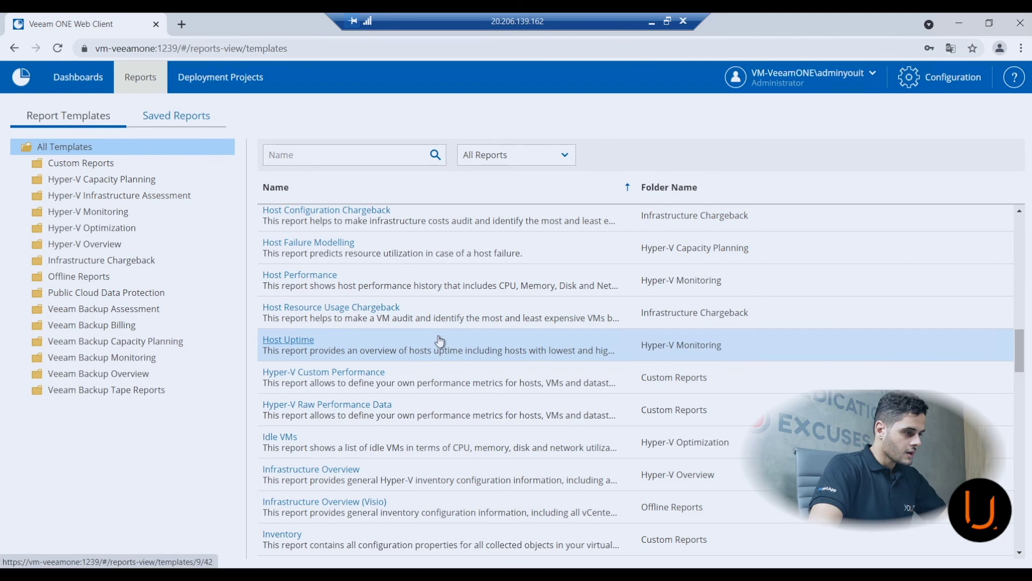
scroll(496, 352, down, 1)
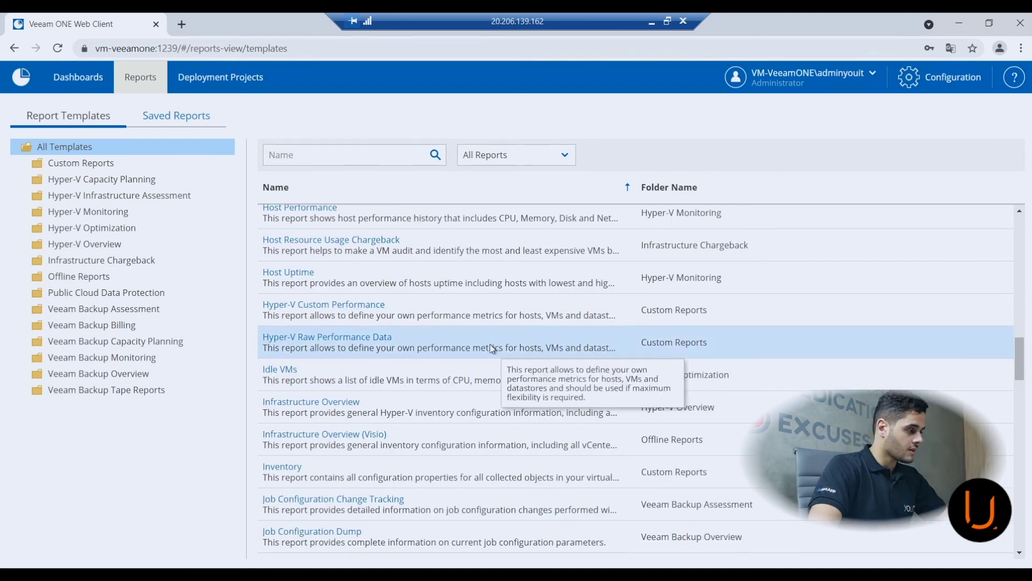
scroll(443, 346, down, 2)
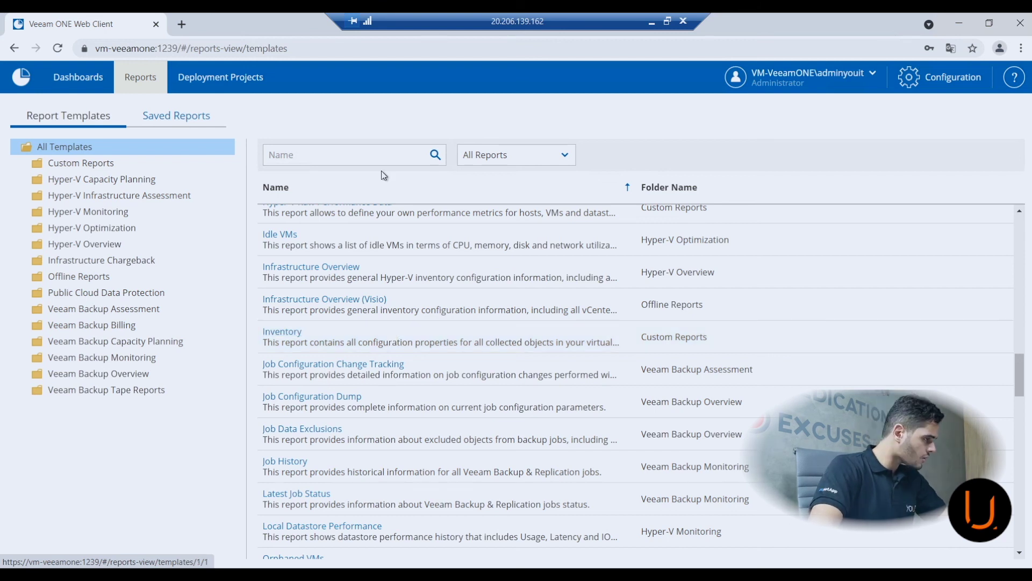
Preview the Powered Off VMs report from the Hyper-V Optimization templates with its default parameters, and close the report
click(96, 235)
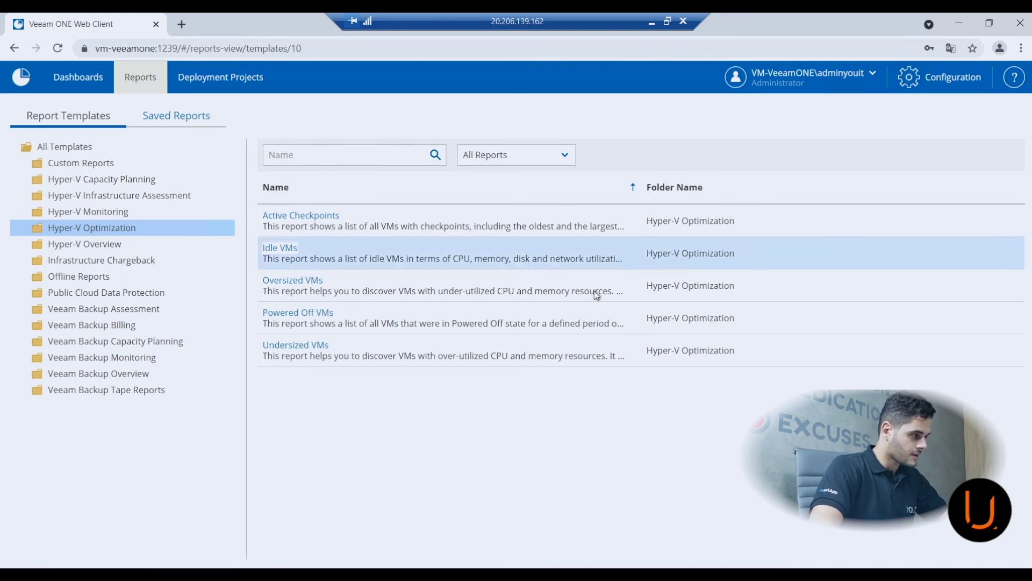
click(301, 314)
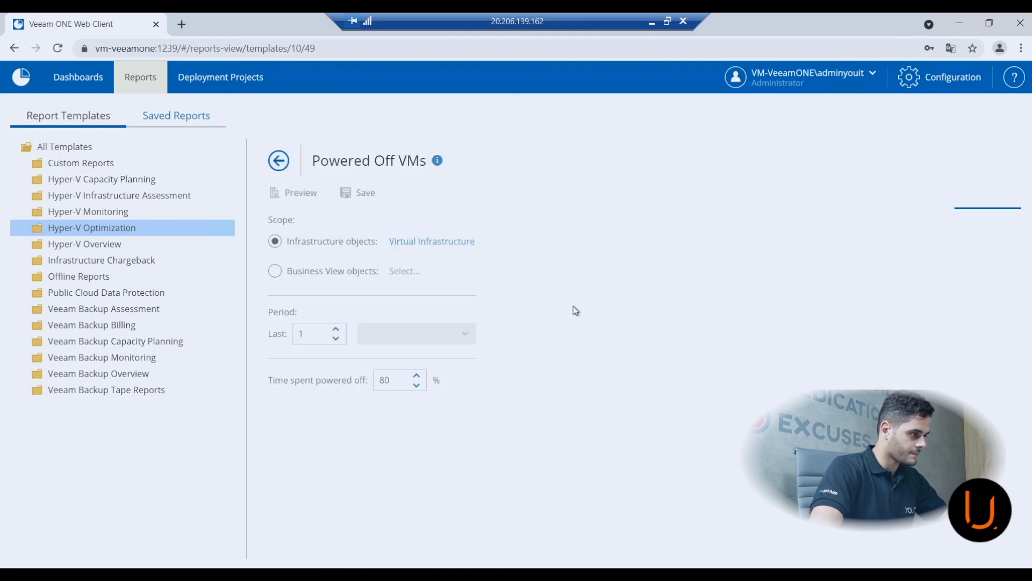
click(305, 192)
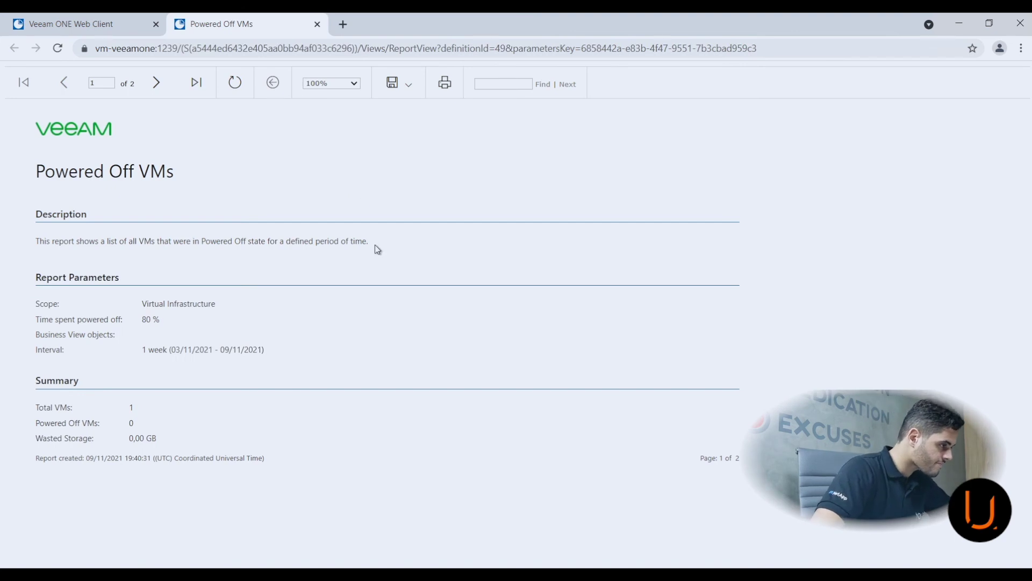
middle_click(234, 27)
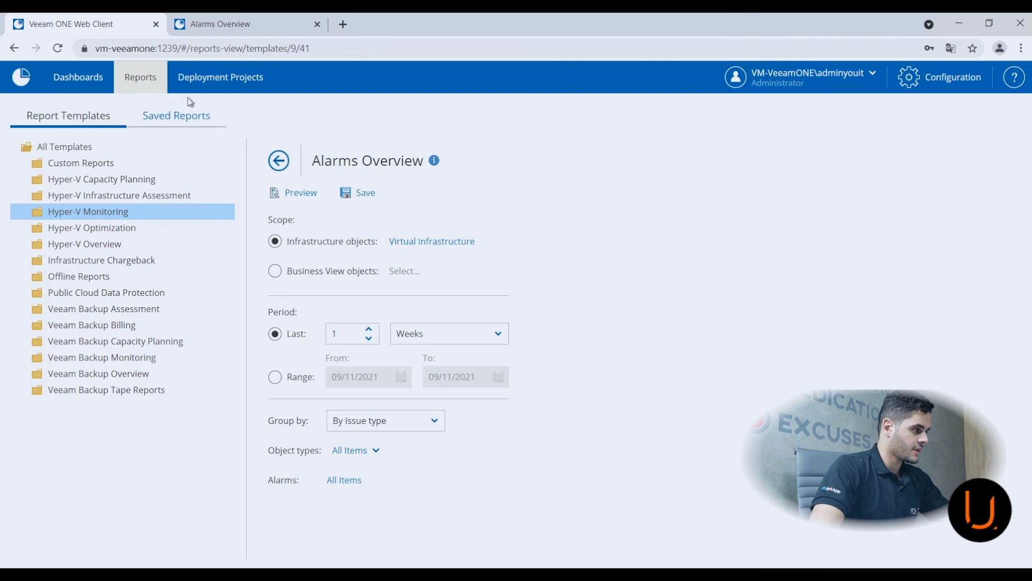
View the generated Alarms Overview report and examine its errors and warnings charts, total issues and Top 10 Issues
drag(312, 167, 430, 165)
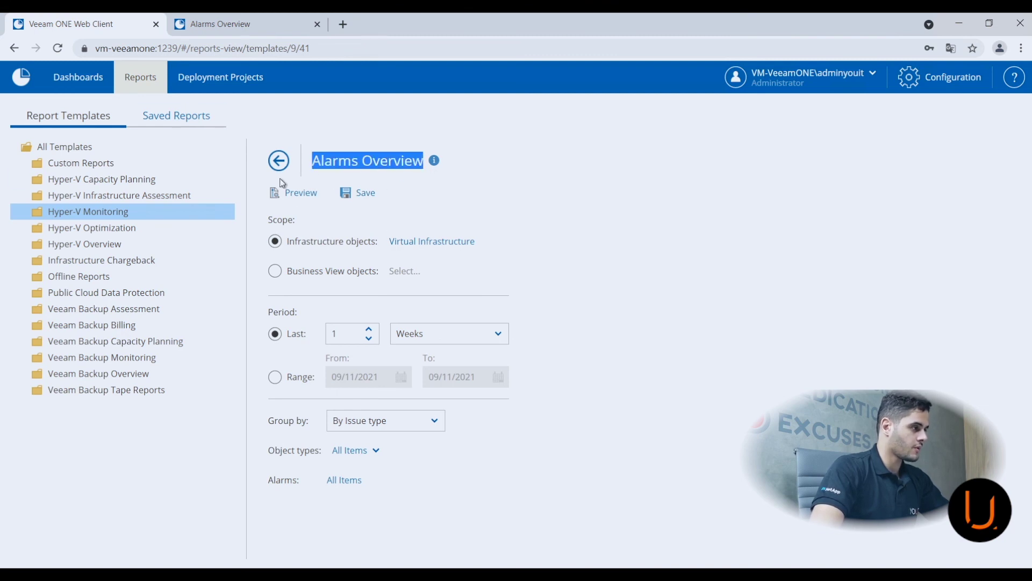
click(231, 23)
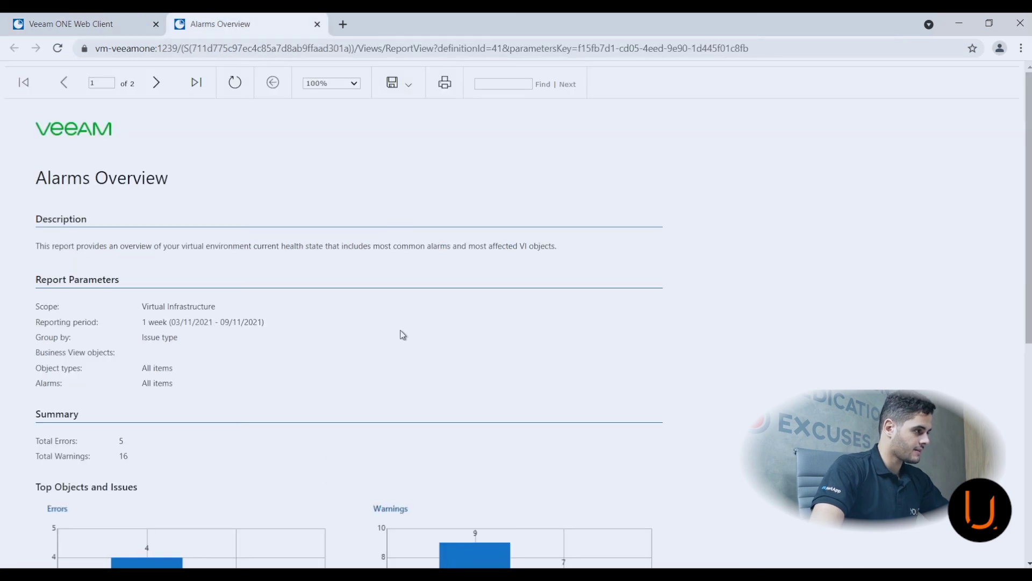
scroll(428, 331, down, 5)
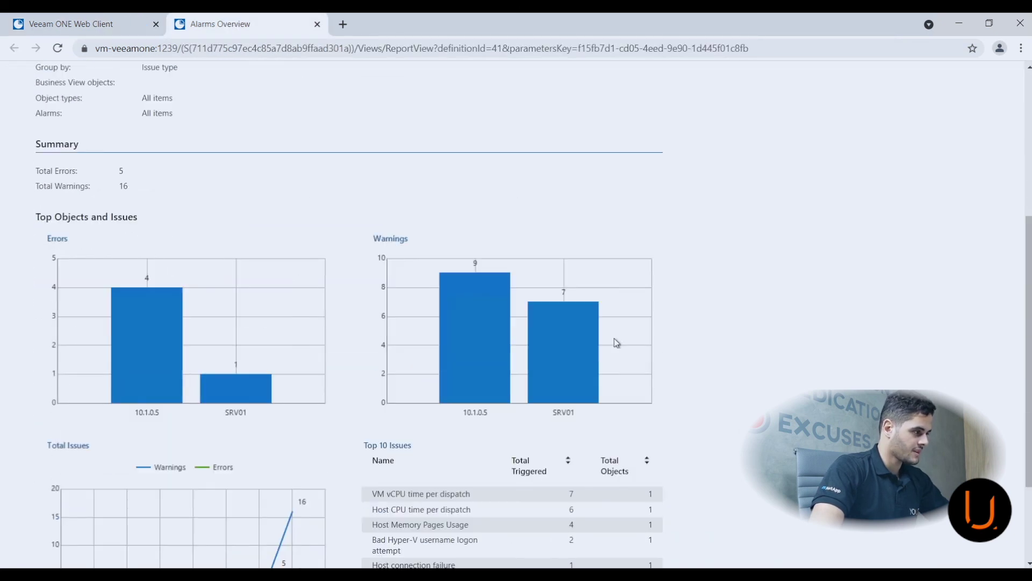
scroll(655, 338, down, 3)
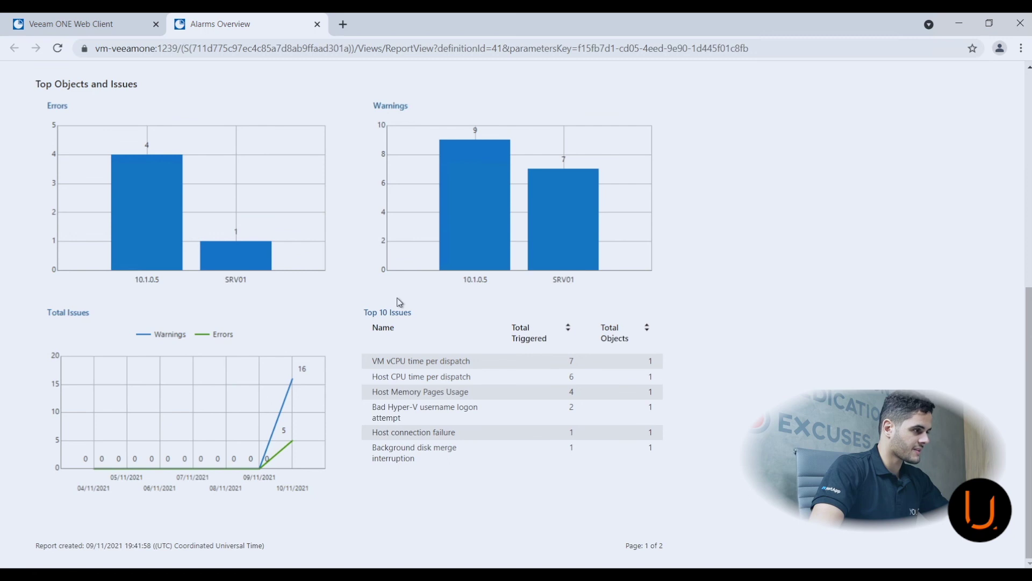
Review the Alarms Overview report's parameters and summary, and go through the issues listed in its Top 10 Issues table
scroll(355, 332, up, 1)
scroll(362, 328, up, 3)
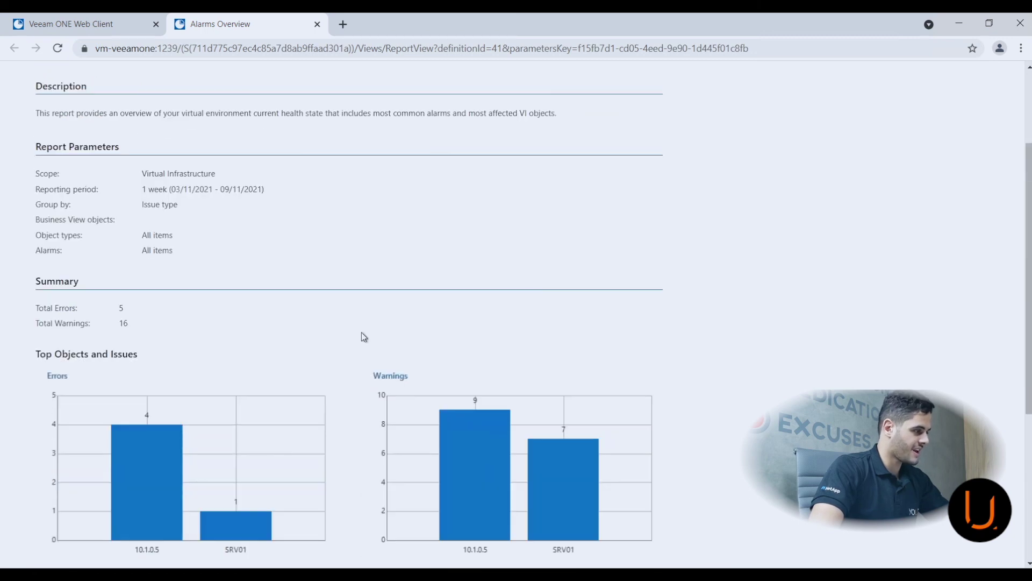
scroll(355, 312, down, 2)
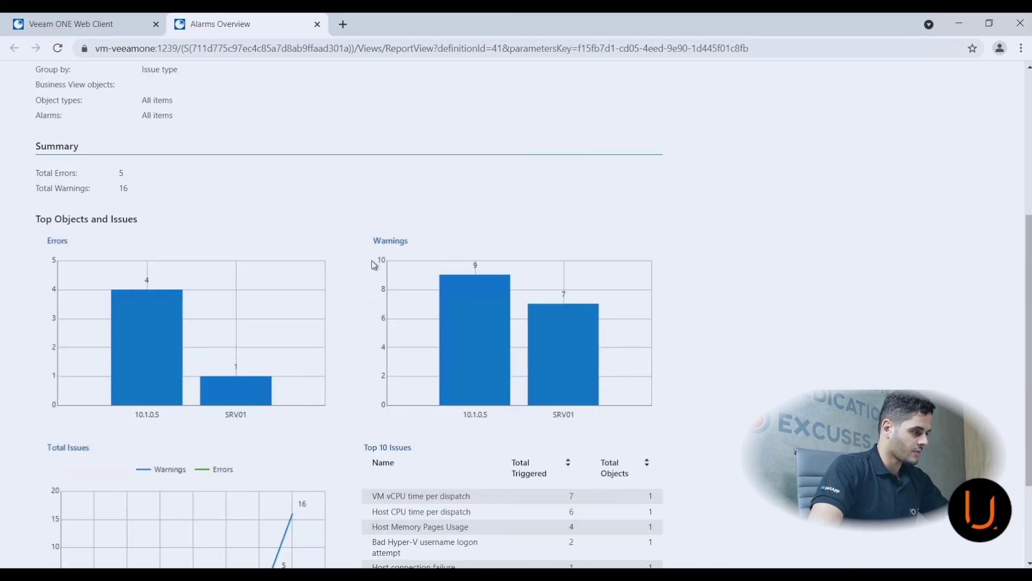
scroll(366, 252, down, 2)
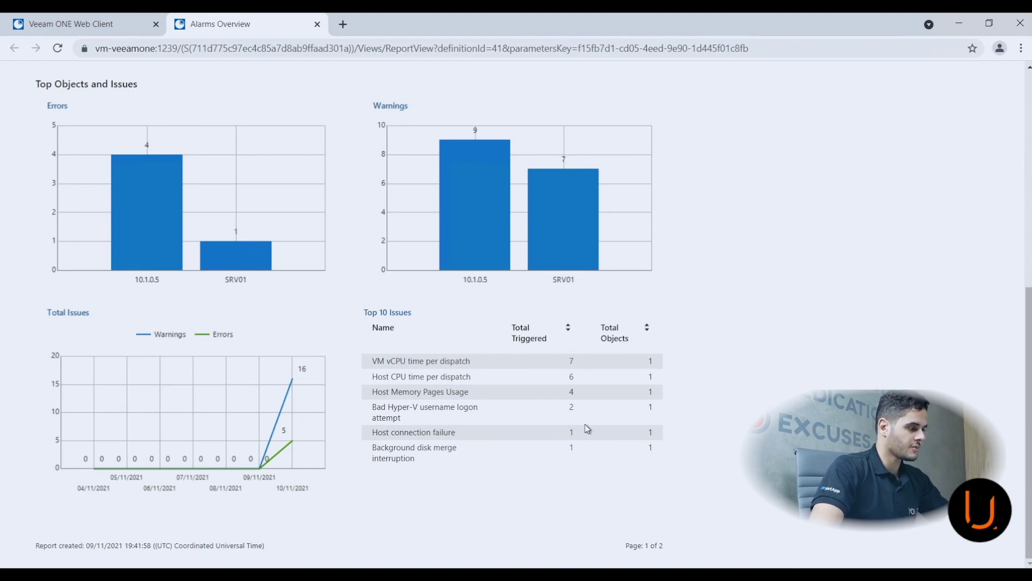
drag(386, 360, 438, 395)
click(382, 373)
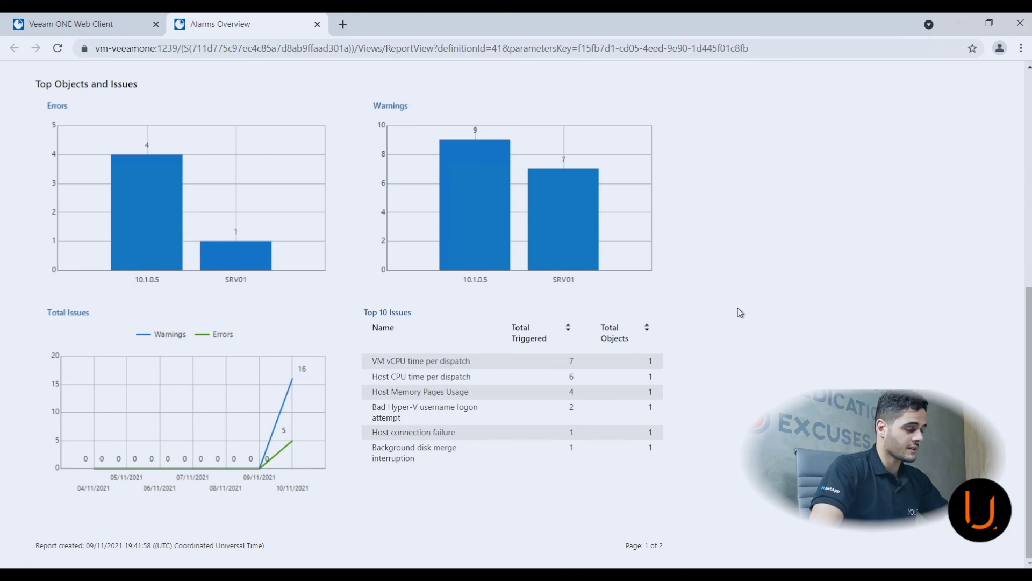
Check which export formats the Alarms Overview report offers, look over the report once more, and close it
scroll(740, 317, up, 7)
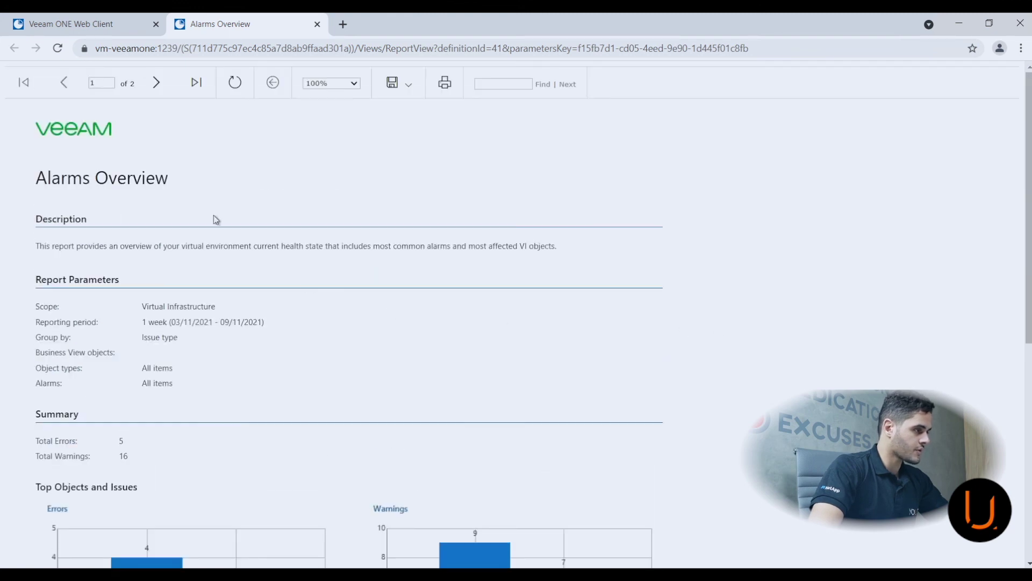
click(403, 92)
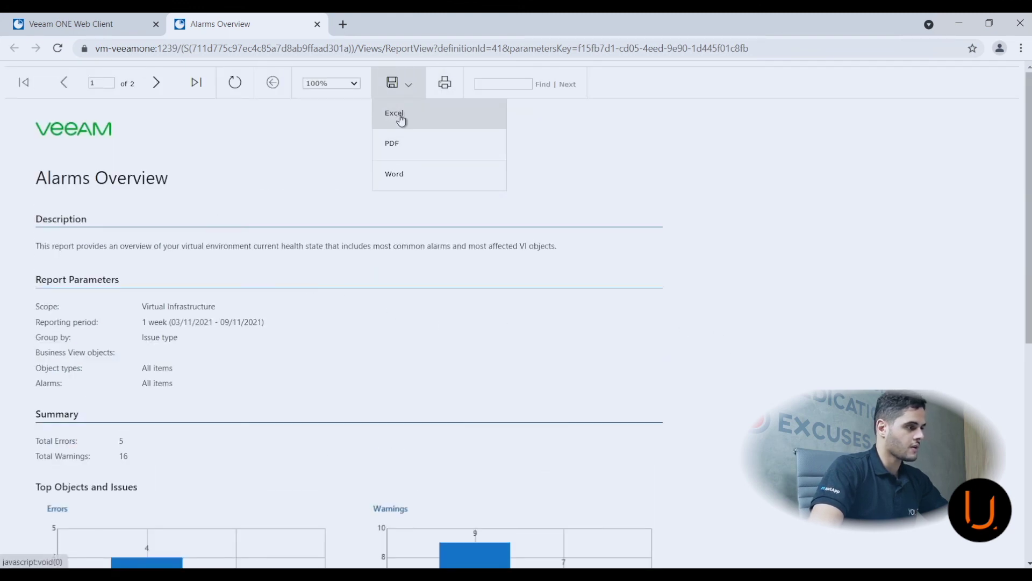
click(168, 209)
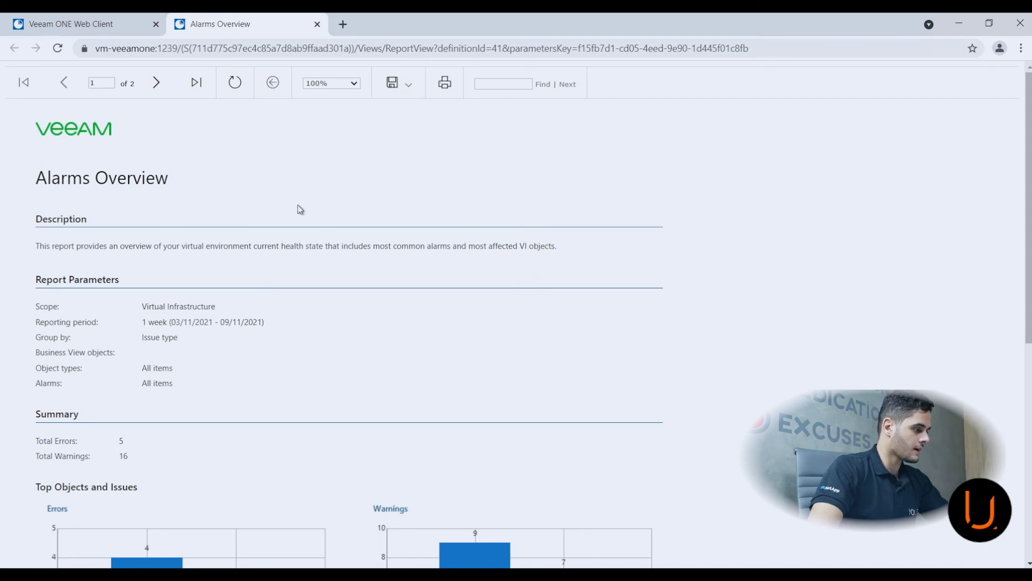
scroll(398, 314, down, 7)
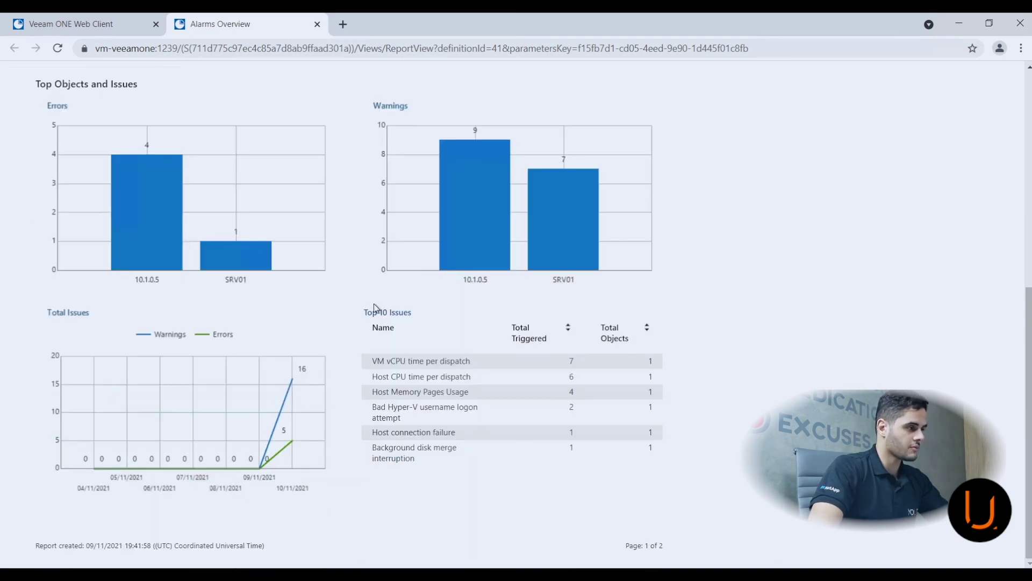
scroll(354, 280, up, 10)
key(ctrl+w)
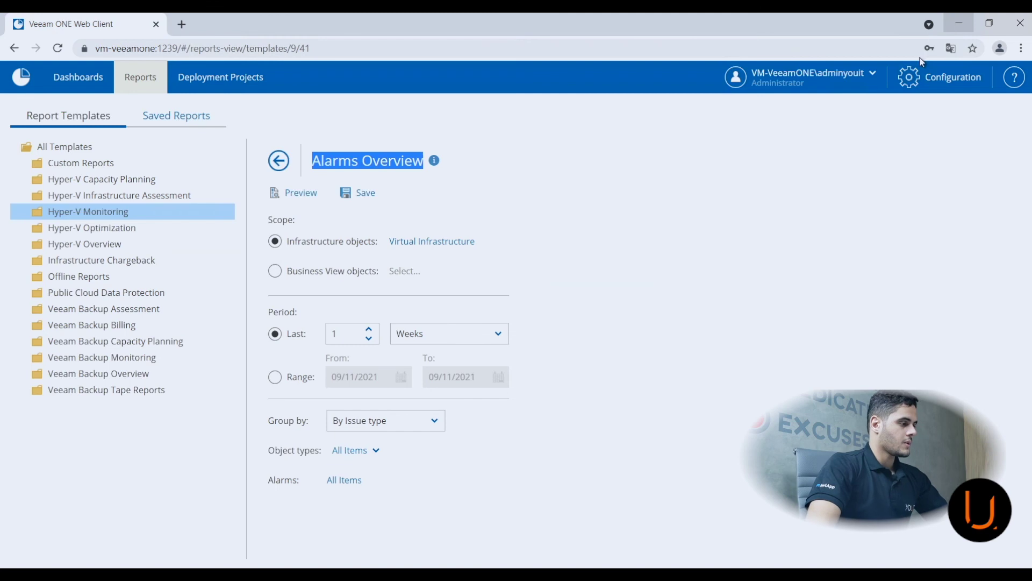